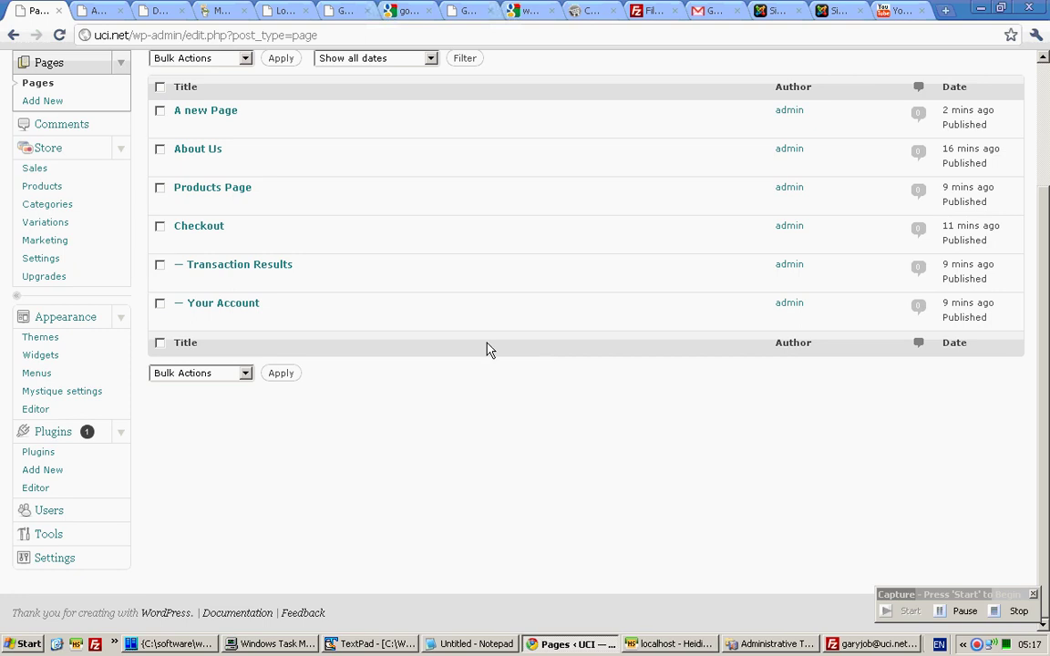
- Search the plugin directory for 'google xml sitemap'
click(43, 470)
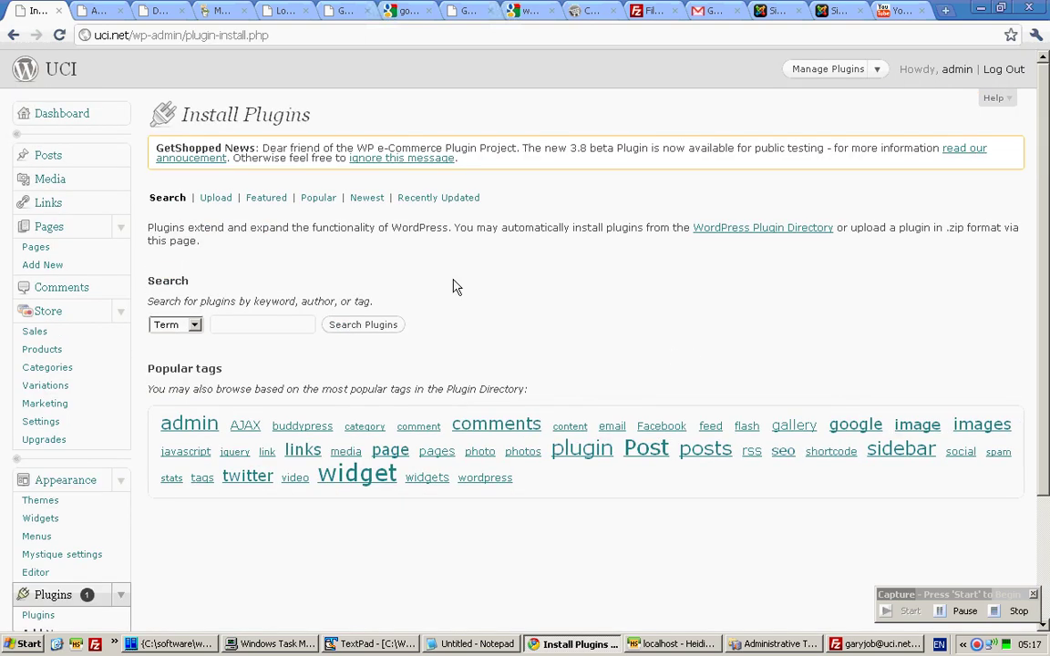
click(274, 324)
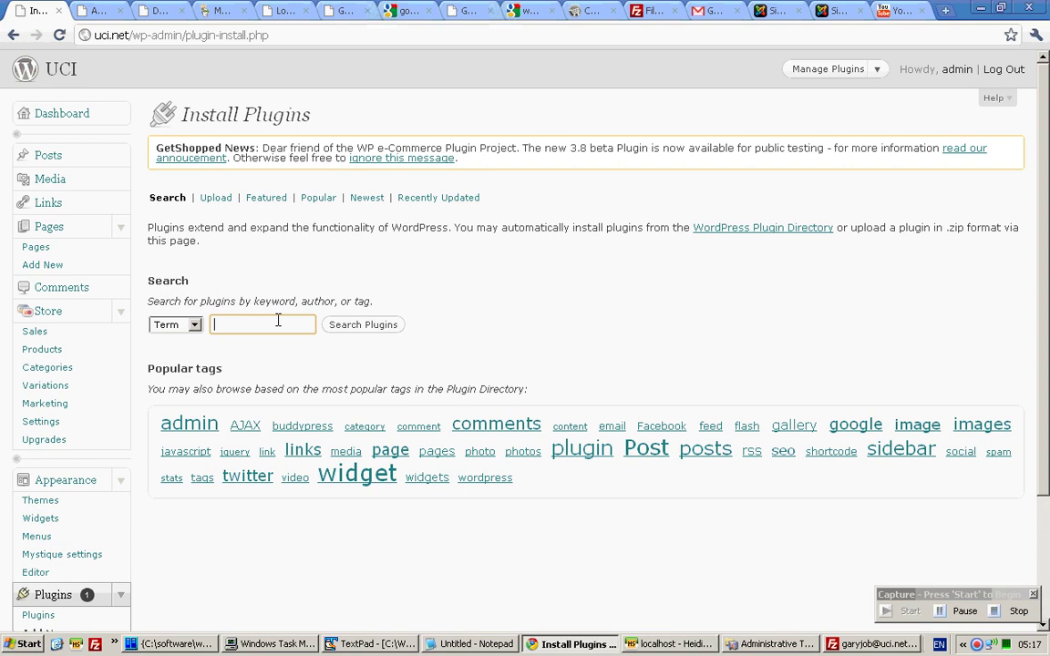
text(goo)
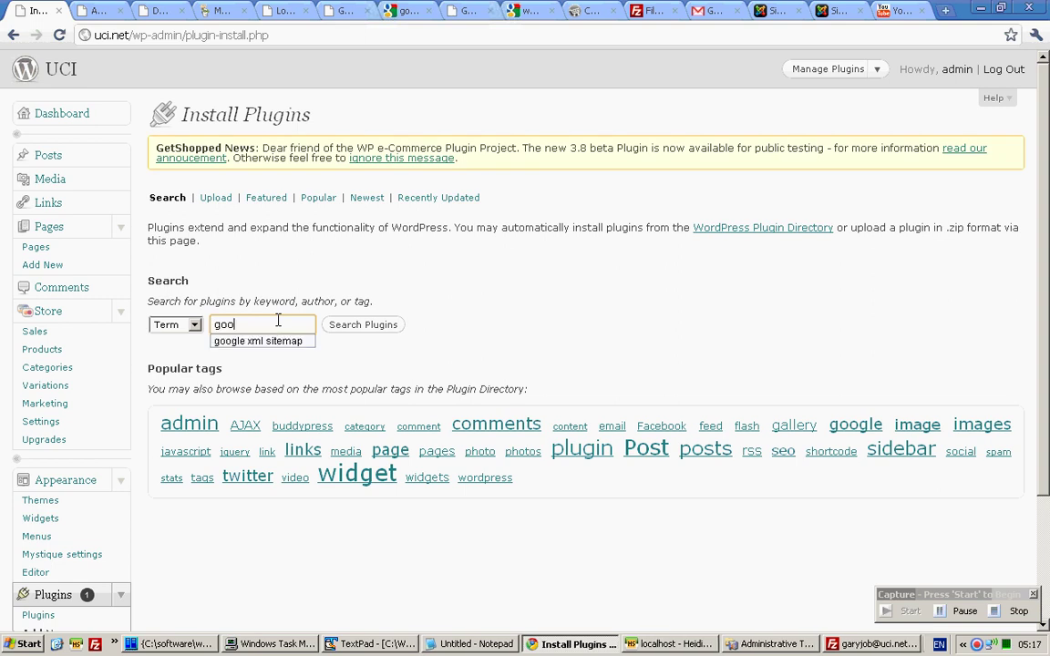
text(gle)
key(Down)
key(Return)
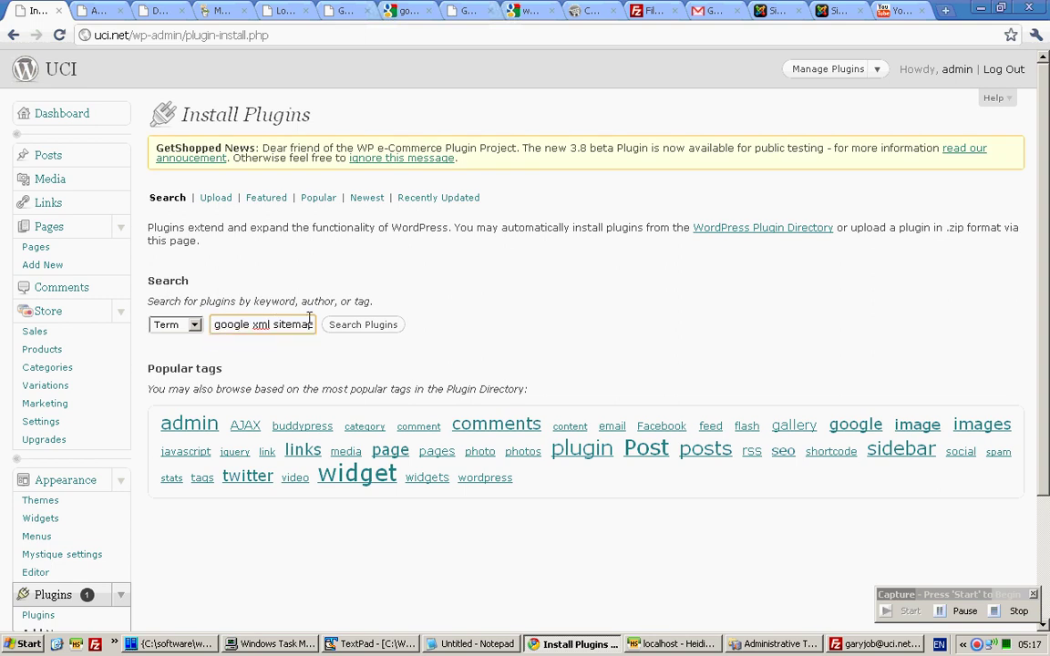
click(365, 326)
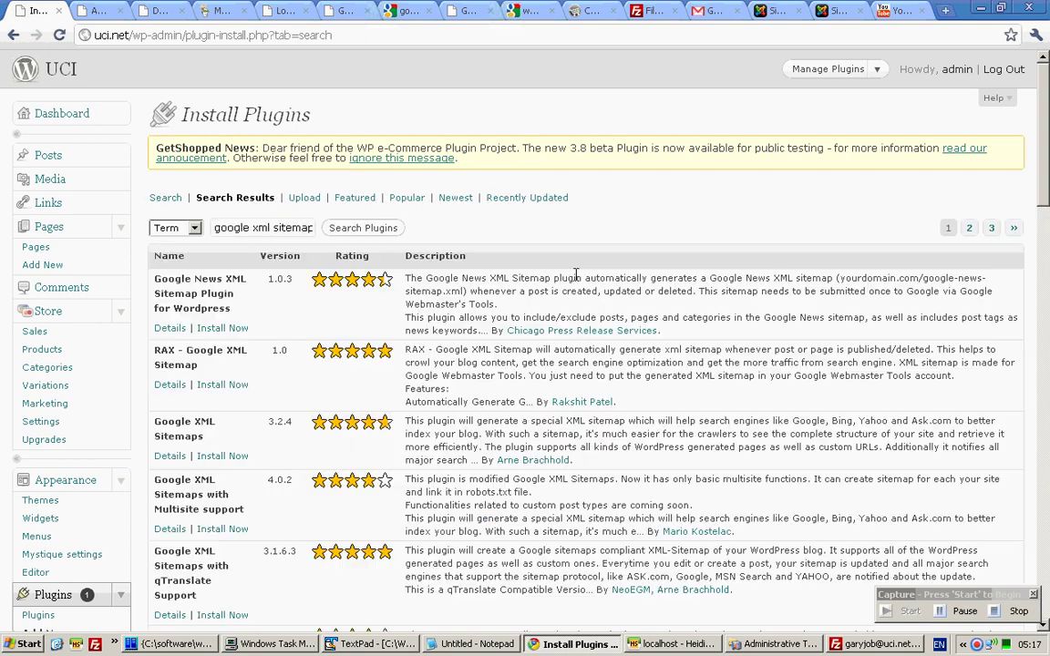
scroll(576, 275, down, 2)
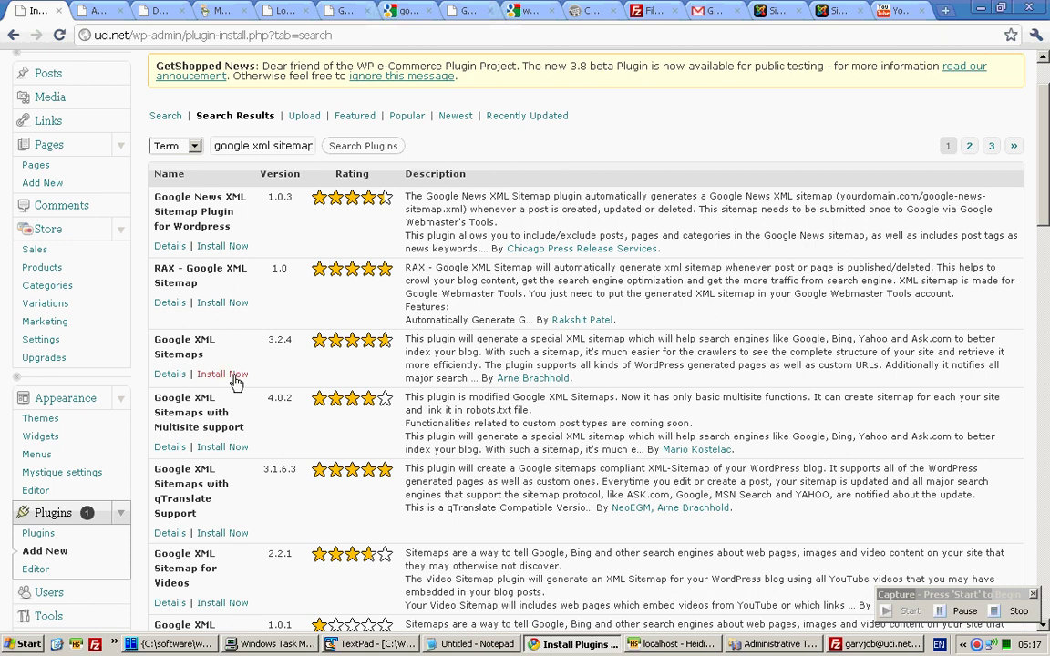
- Install and activate the Google XML Sitemaps 3.2.4 plugin
click(228, 375)
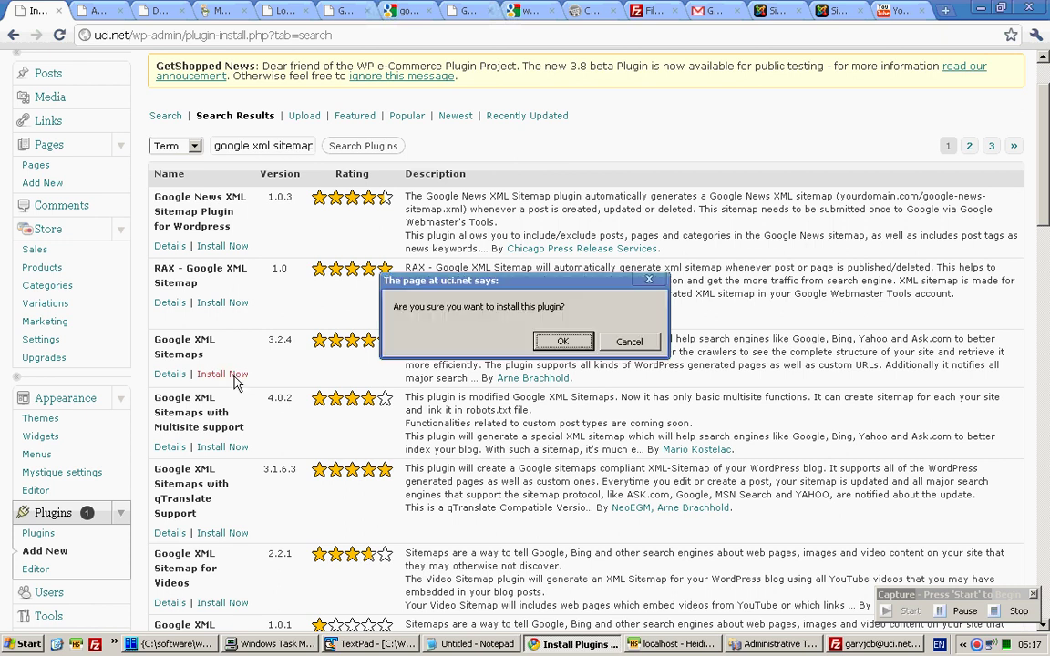
click(579, 347)
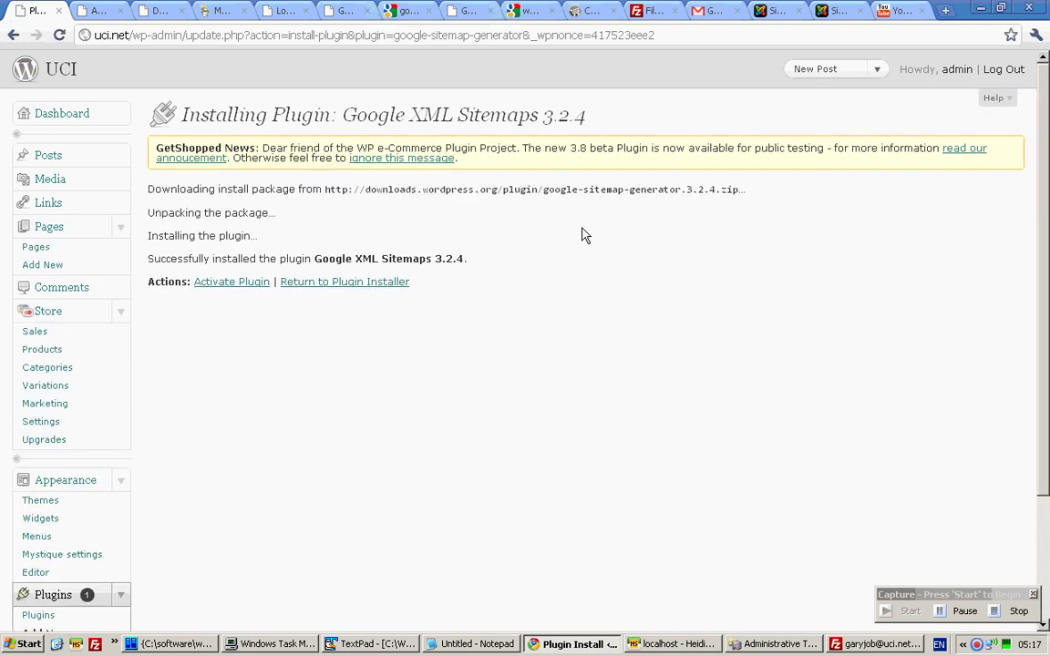
click(244, 284)
scroll(550, 260, down, 2)
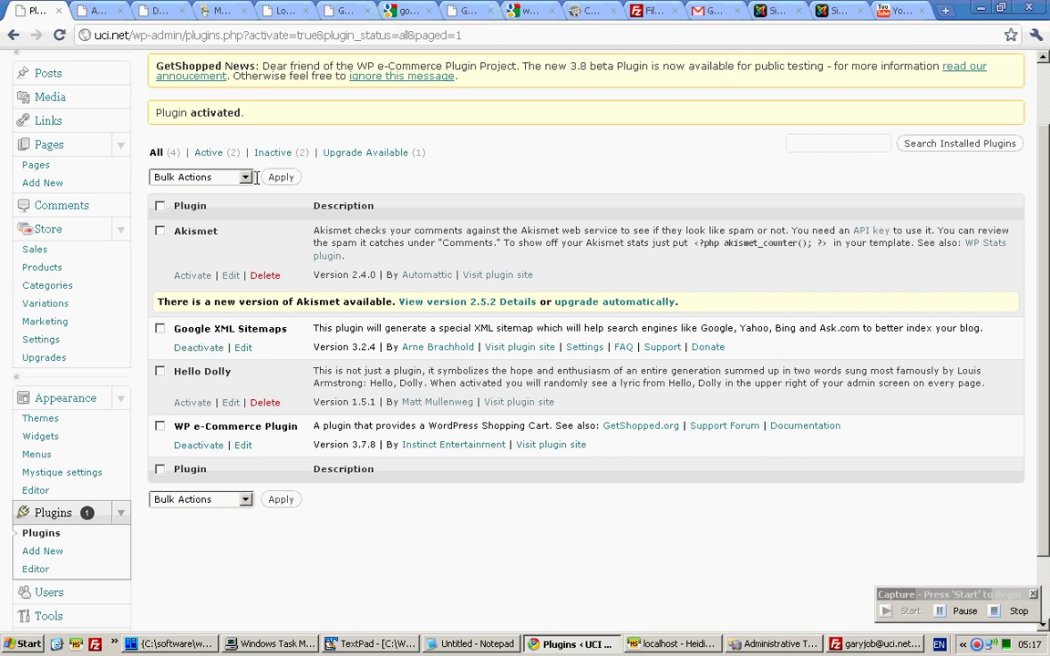
scroll(223, 342, down, 2)
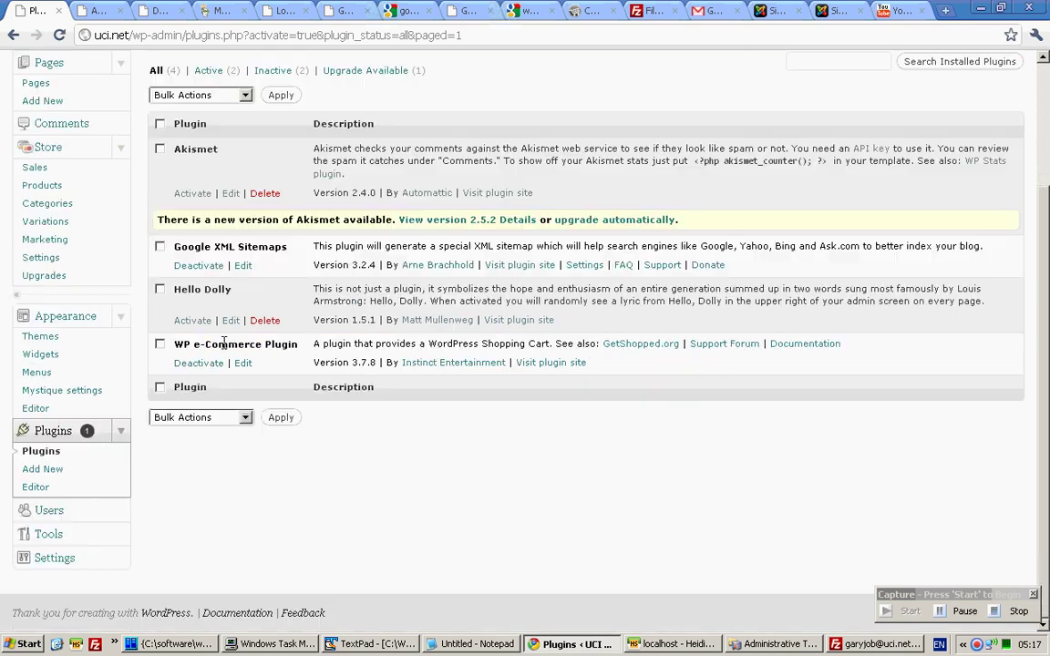
- Rerun the 'google xml sitemap' plugin search and scroll down to WP Shopping Cart XML Sitemap
click(42, 469)
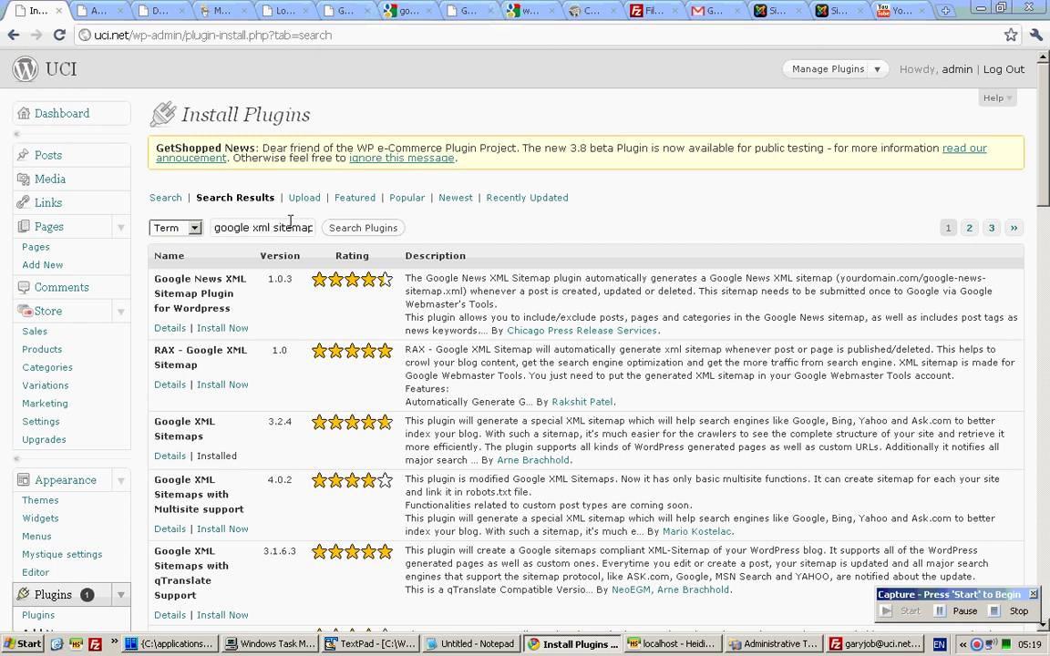
click(292, 227)
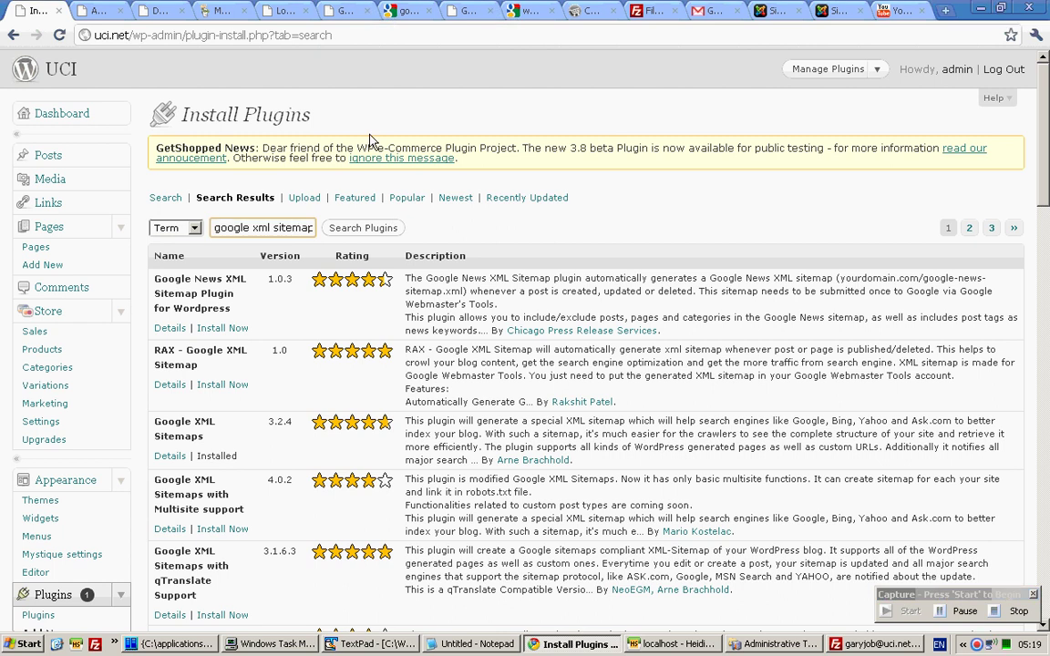
key(End)
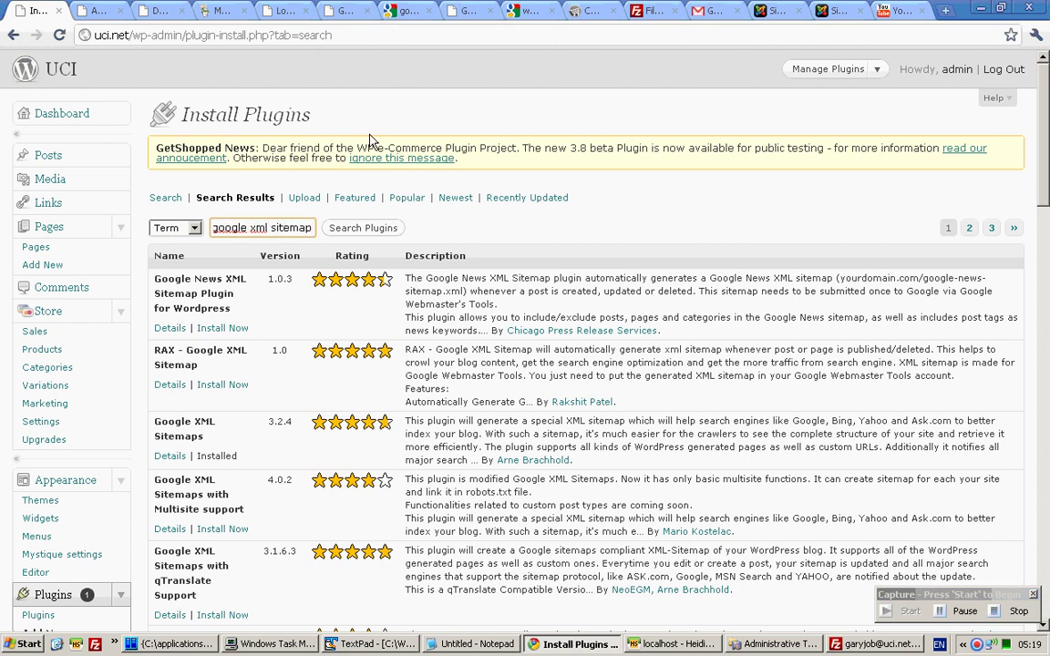
click(375, 229)
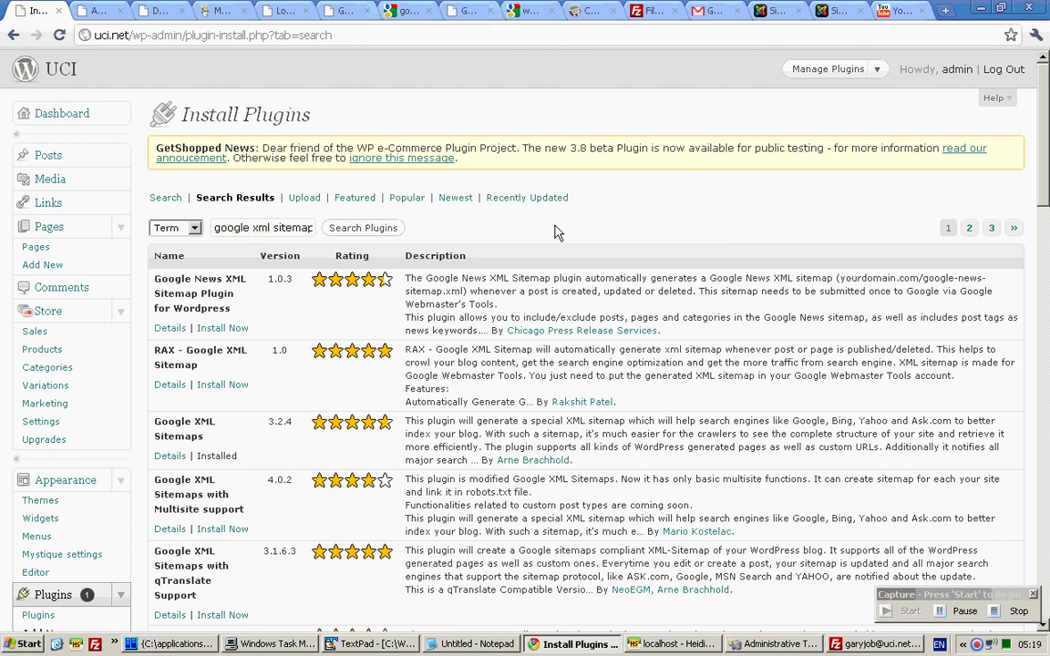
scroll(246, 191, down, 2)
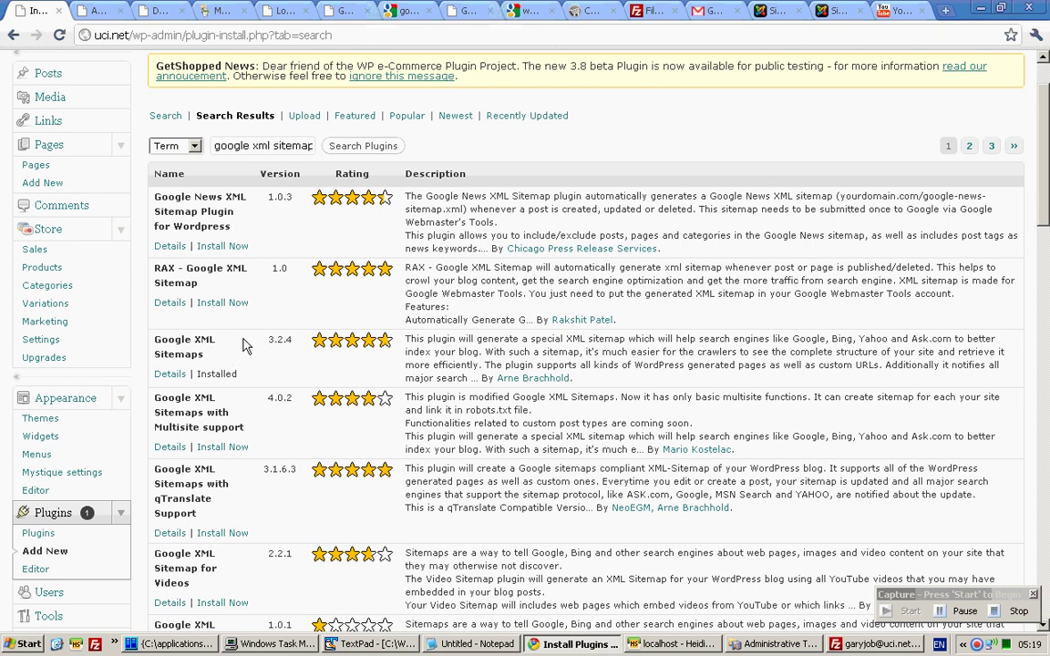
scroll(653, 434, down, 1)
scroll(465, 401, down, 1)
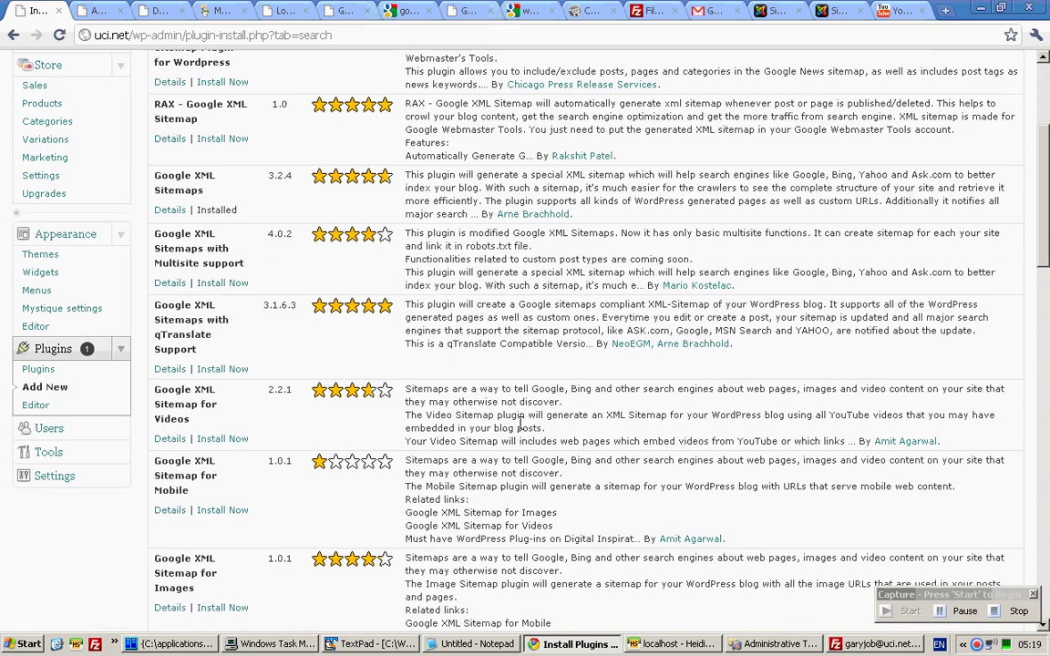
scroll(520, 423, down, 1)
scroll(520, 430, down, 1)
scroll(521, 427, down, 1)
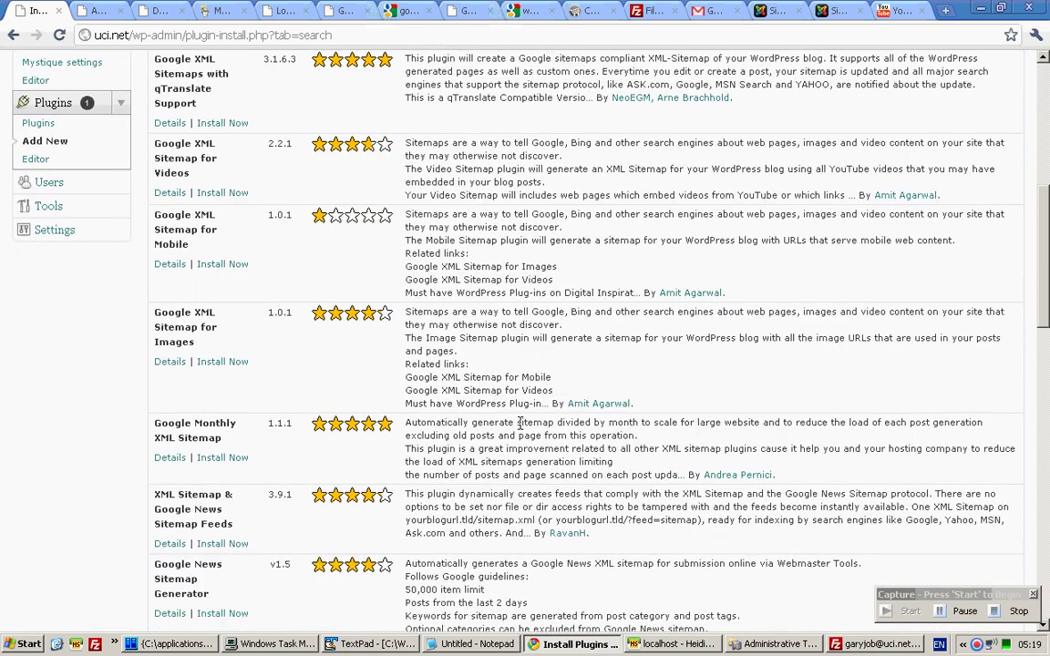
scroll(520, 427, down, 1)
scroll(523, 429, down, 1)
scroll(522, 431, down, 1)
scroll(521, 433, down, 1)
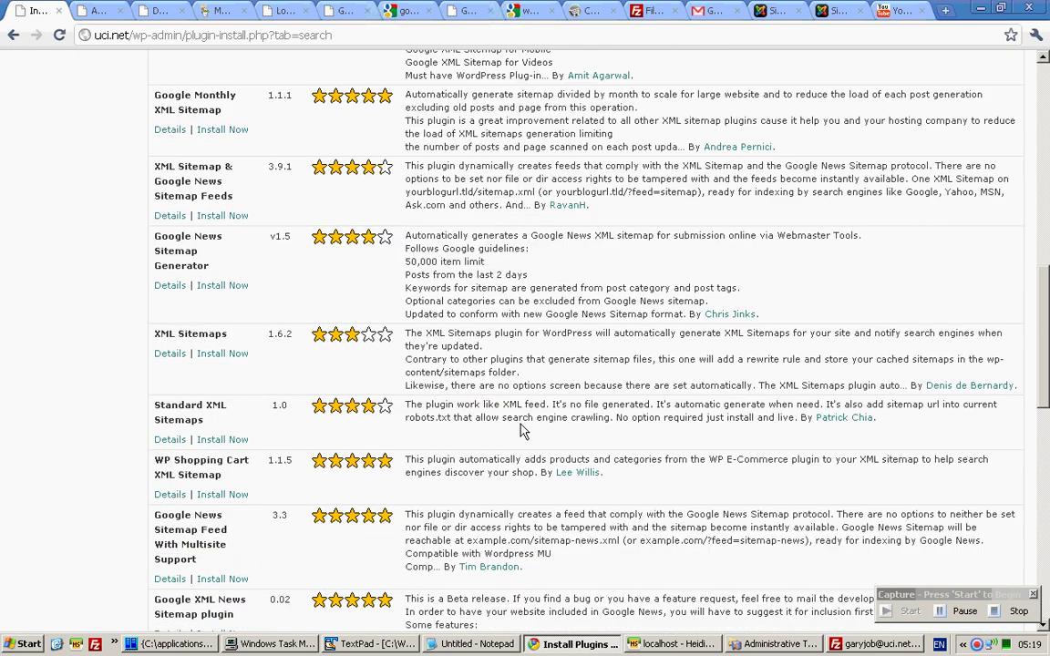
- Install and activate the WP Shopping Cart XML Sitemap 1.1.5 plugin
drag(223, 475, 200, 459)
click(242, 480)
triple_click(242, 475)
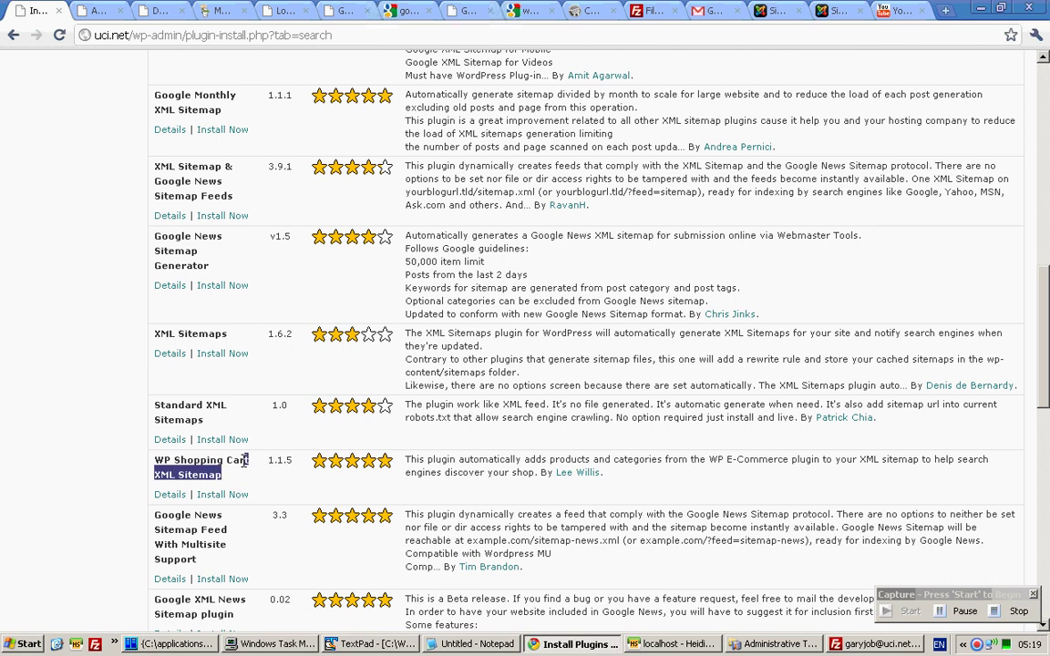
click(960, 612)
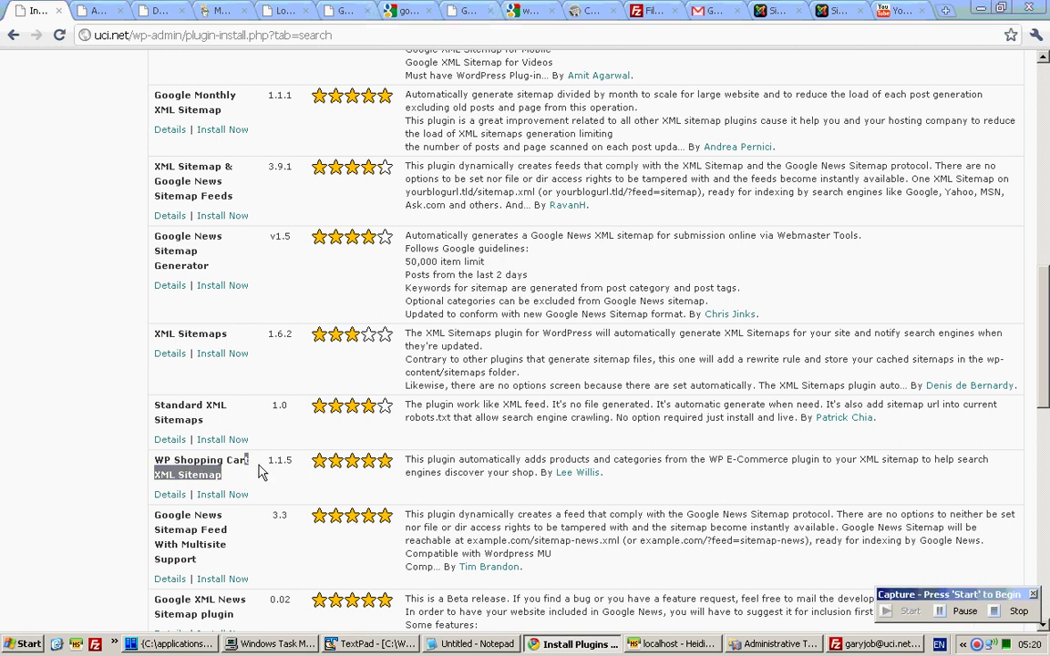
drag(258, 471, 199, 461)
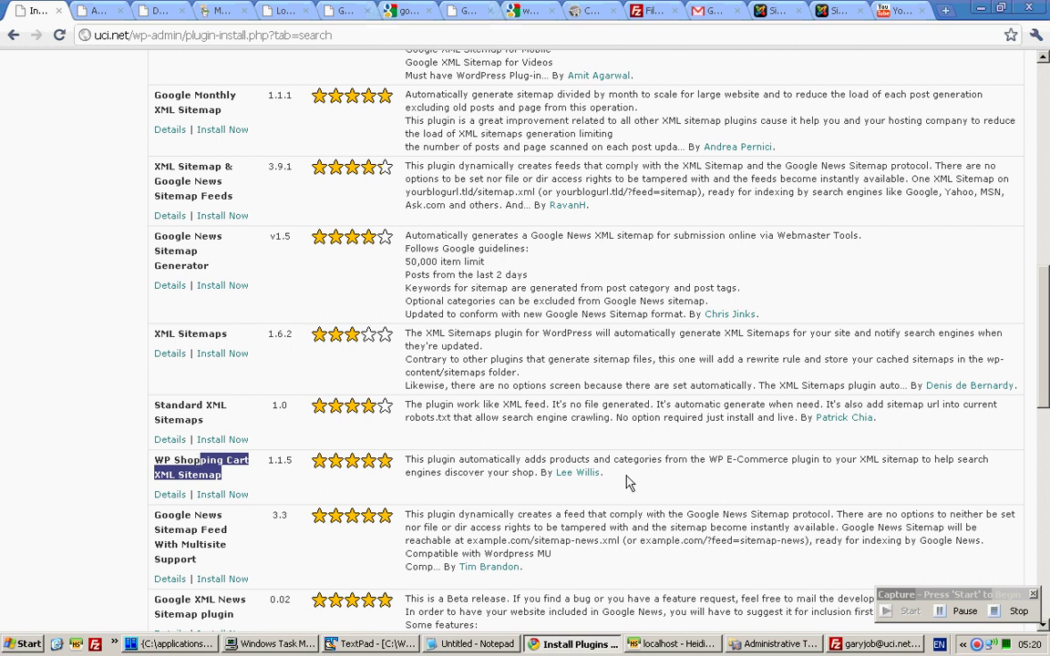
drag(602, 474, 556, 476)
click(223, 495)
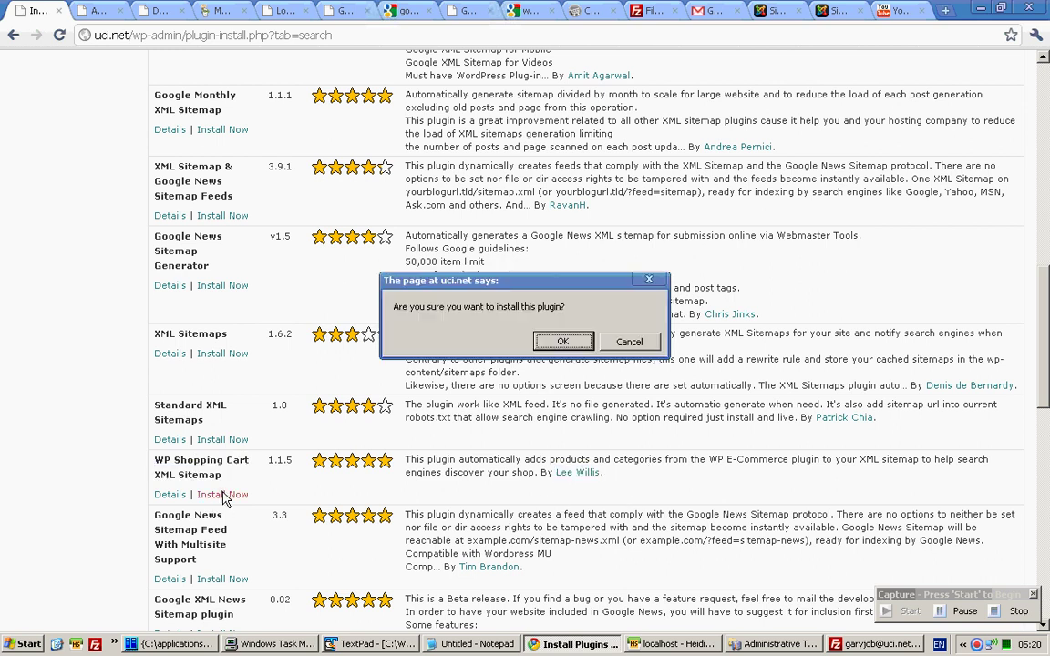
click(562, 341)
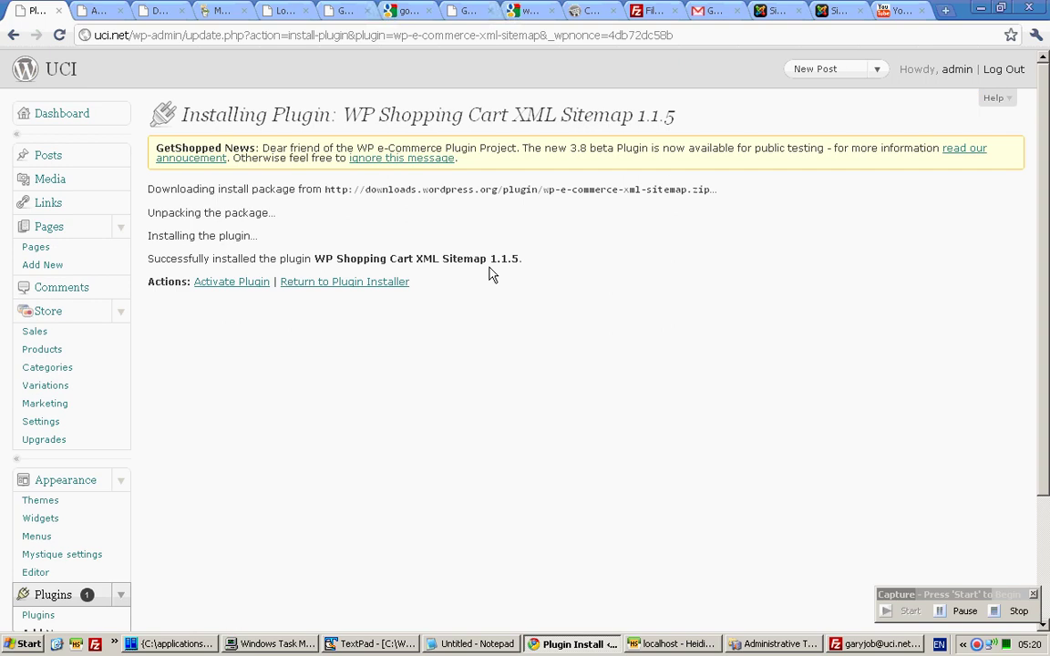
click(254, 284)
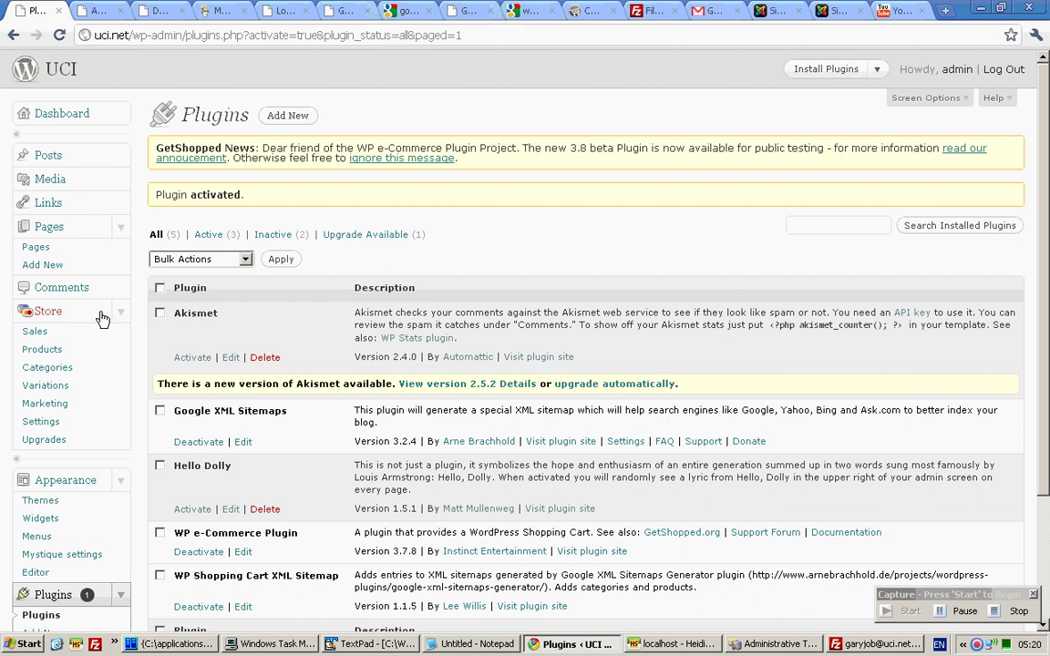
- Enter a new product named 'testing product' with description 'test' and a price
click(46, 350)
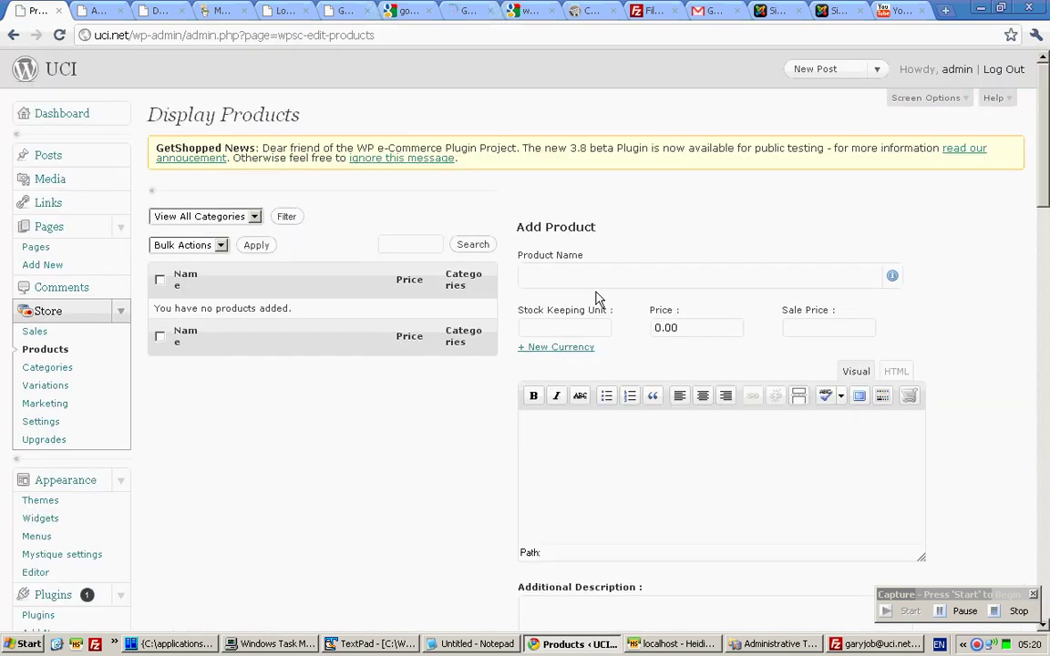
click(610, 273)
text(testing)
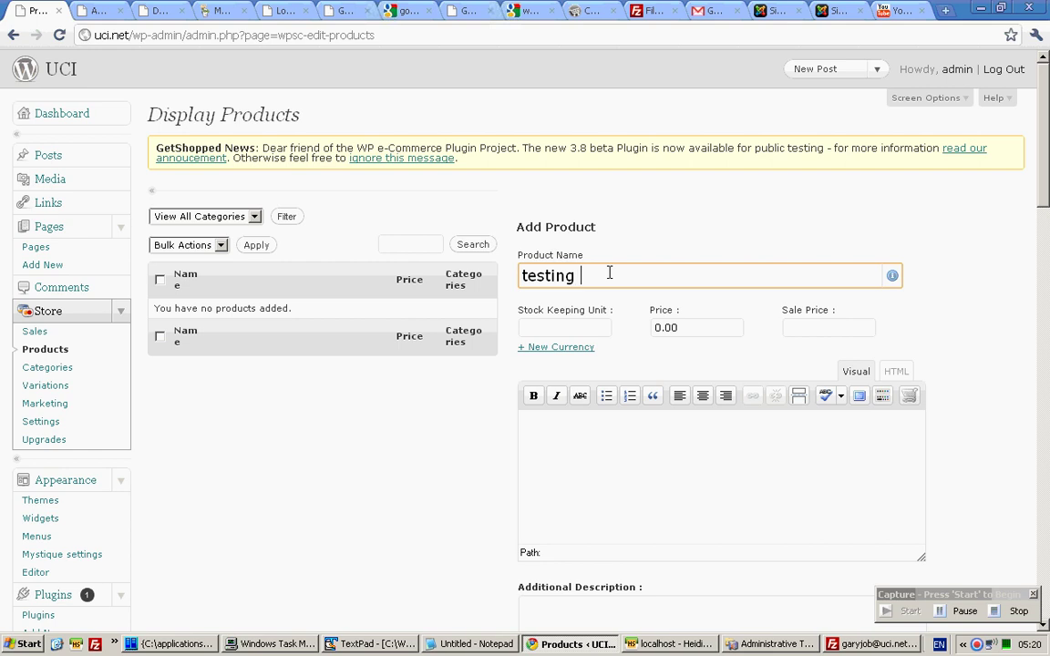
text( product)
click(688, 426)
text(test)
click(728, 328)
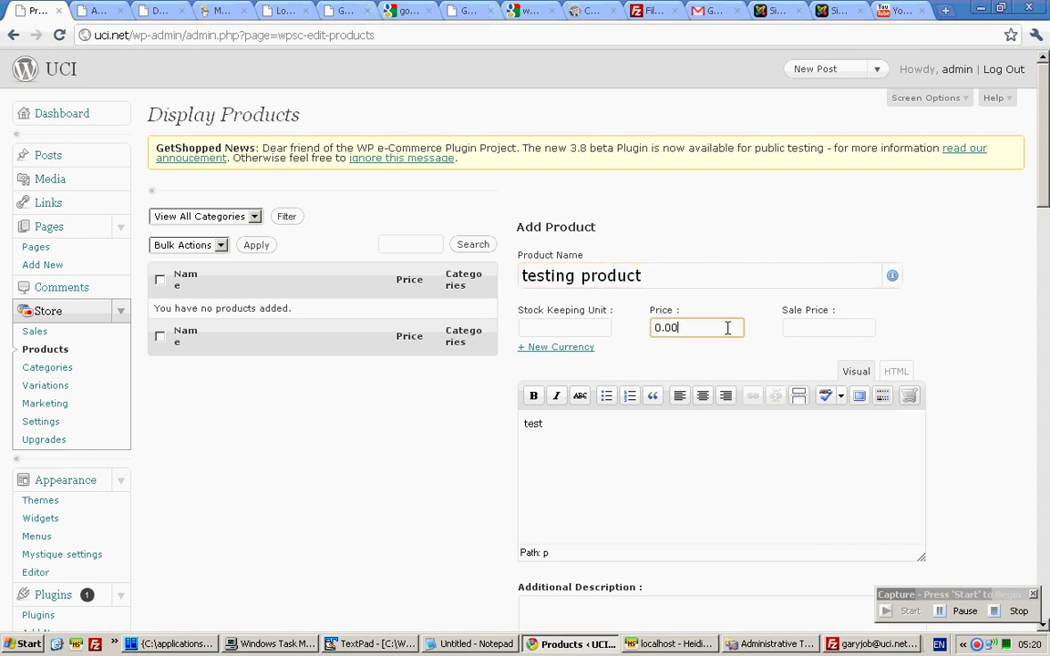
text(1)
click(967, 612)
- Save the testing product so the store confirms it was updated
scroll(980, 506, down, 10)
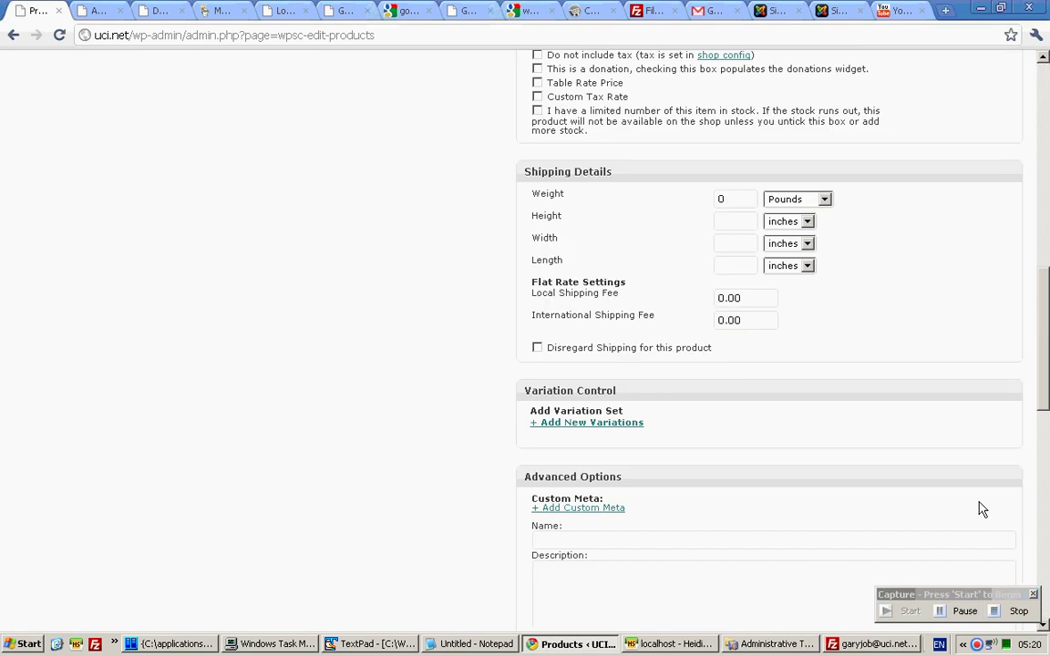
scroll(980, 506, down, 5)
scroll(980, 506, down, 5)
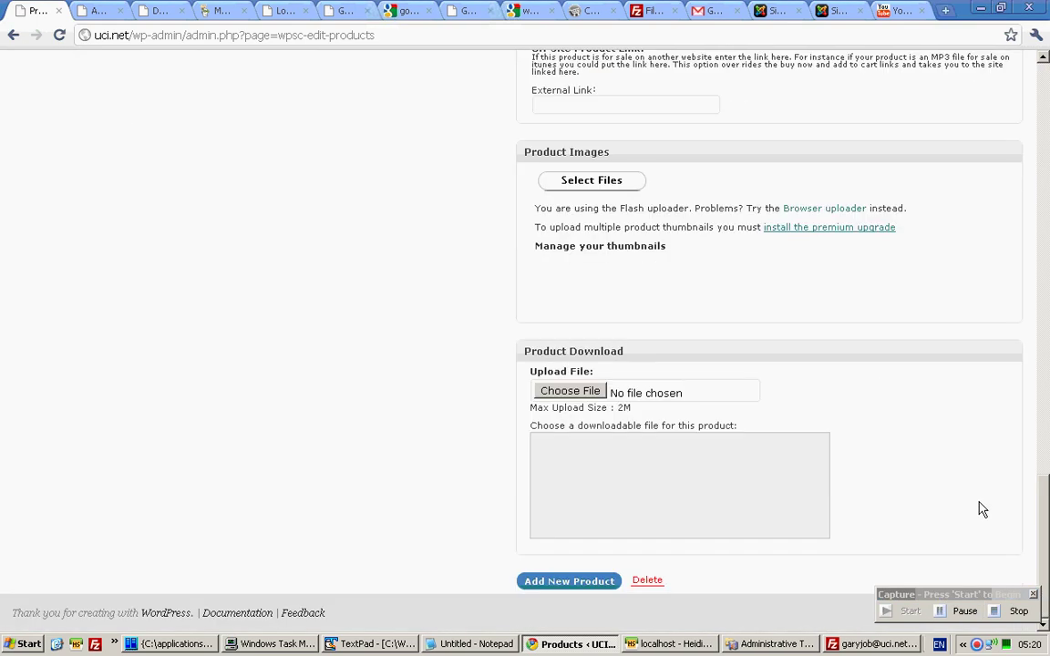
click(605, 584)
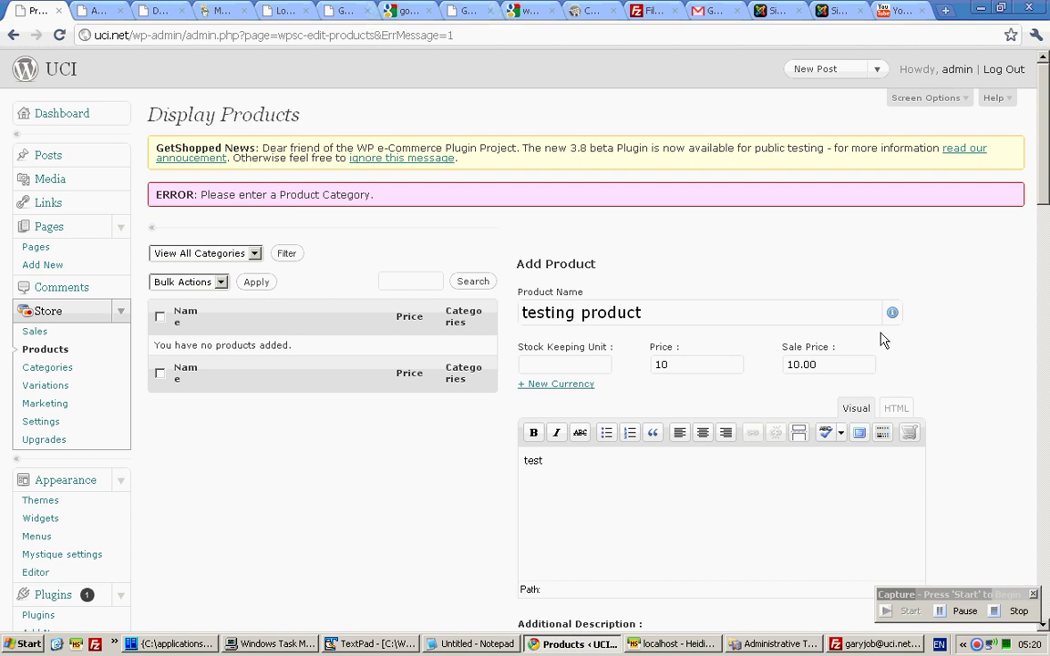
scroll(928, 342, down, 3)
scroll(929, 339, down, 2)
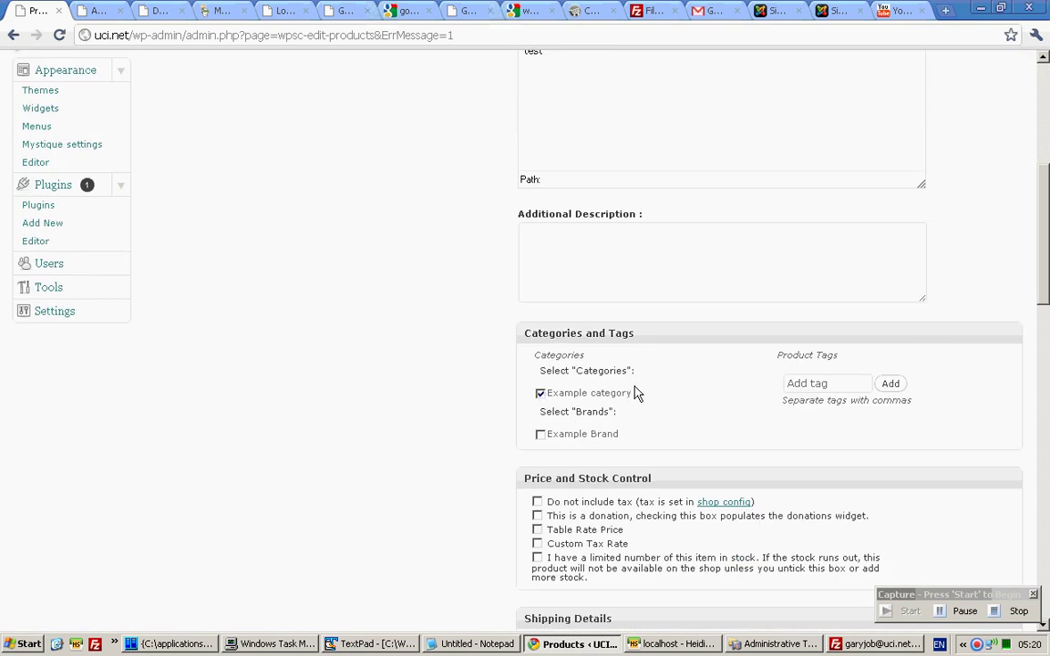
scroll(938, 328, down, 5)
scroll(938, 328, down, 5)
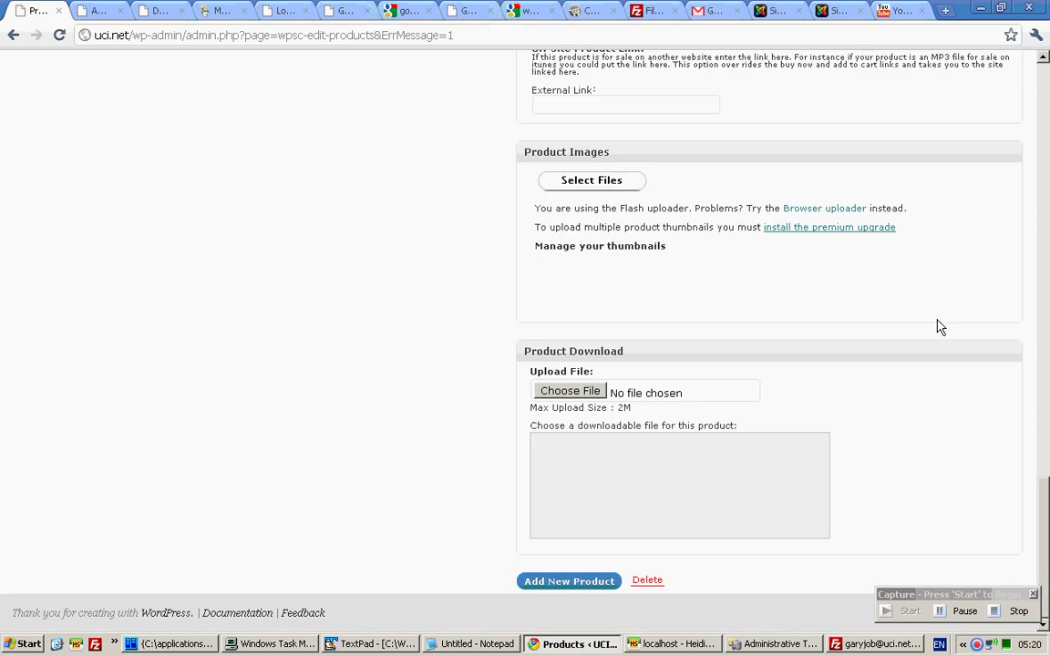
click(584, 581)
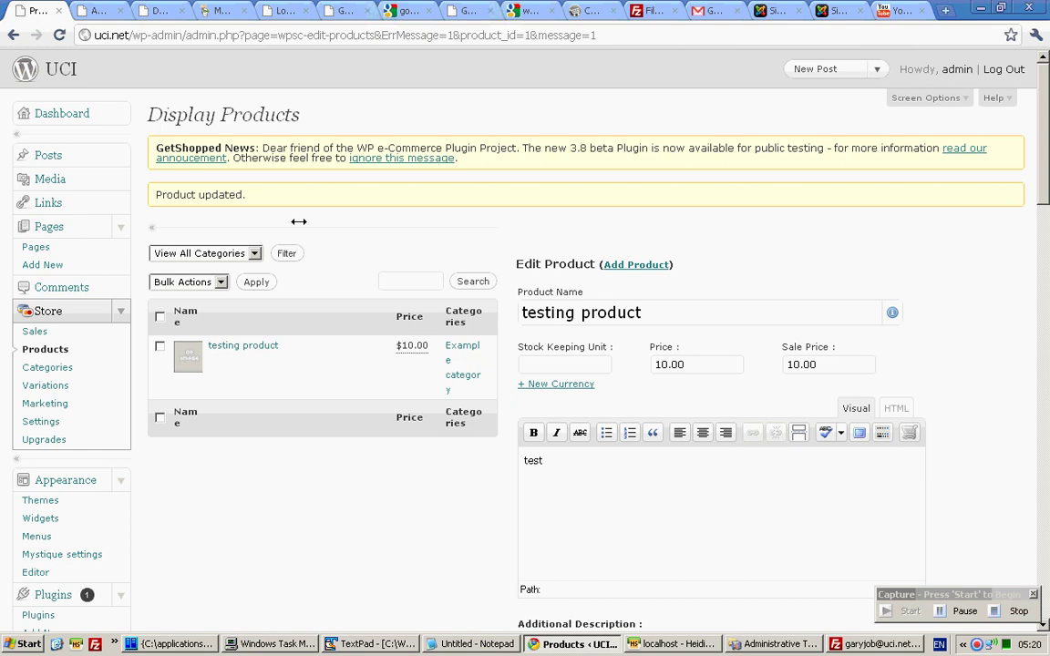
scroll(203, 347, down, 3)
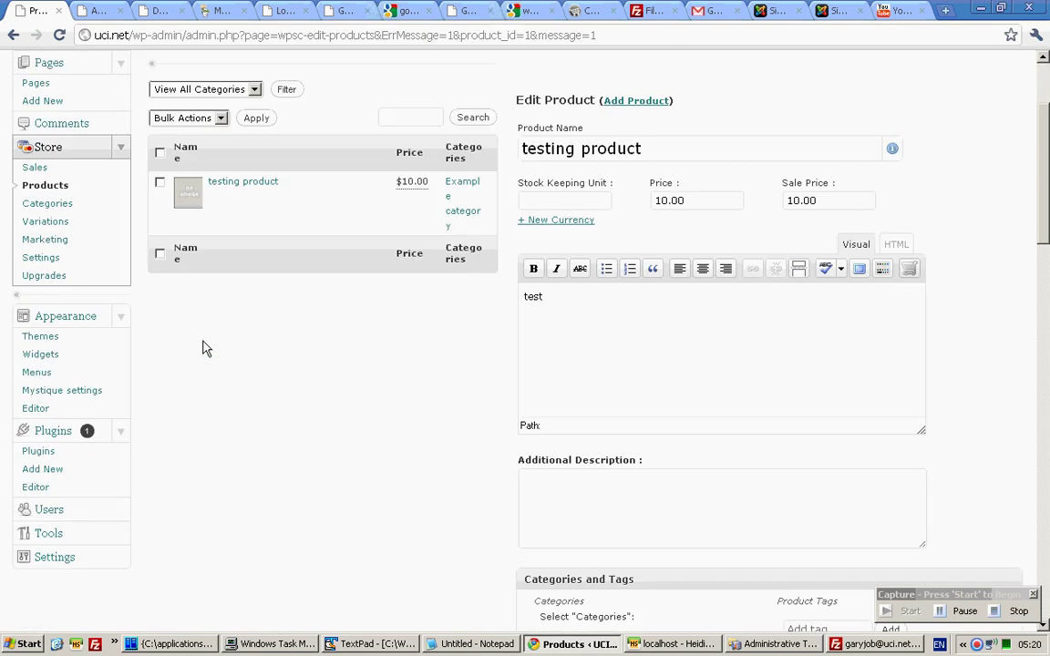
scroll(202, 347, up, 3)
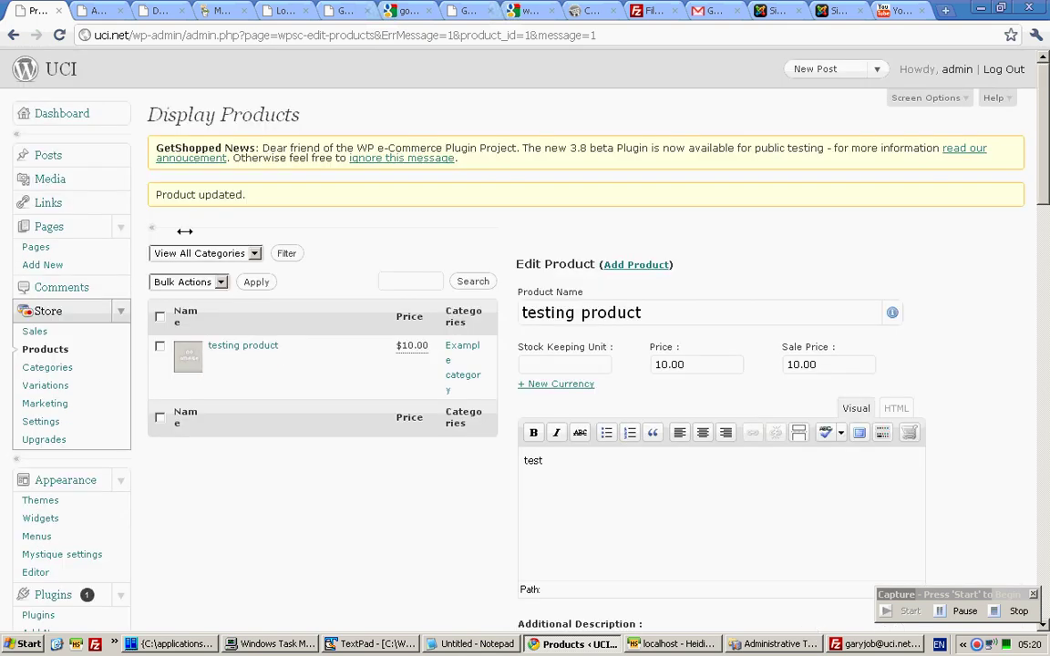
right_click(42, 115)
- Open the Dashboard in a new tab, then go to Settings > XML-Sitemap in the admin tab
click(77, 124)
key(ctrl+Tab)
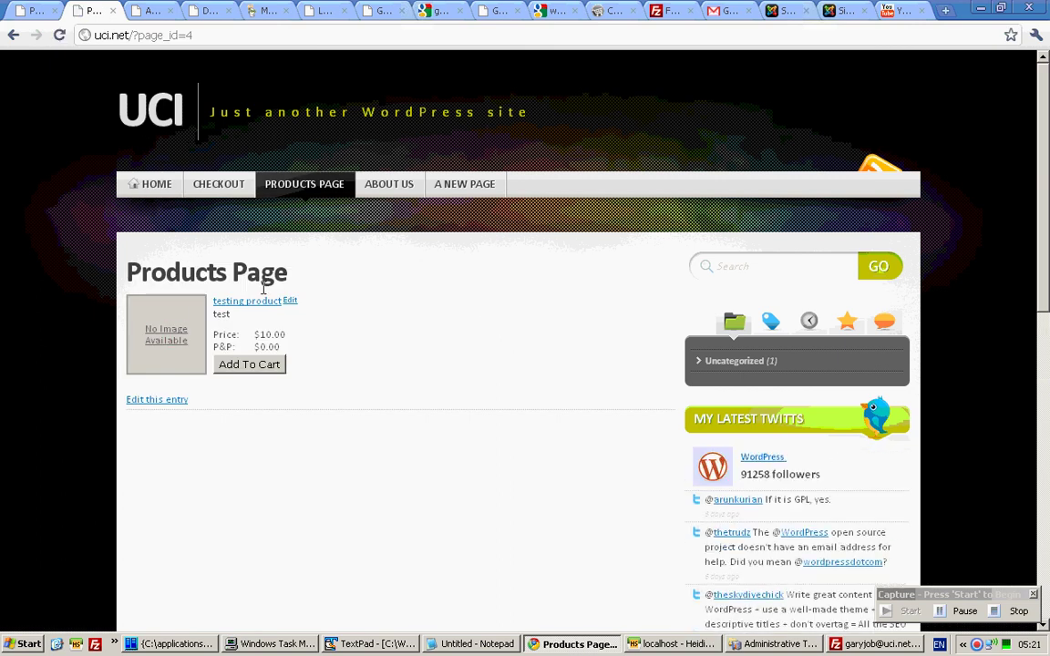
click(32, 10)
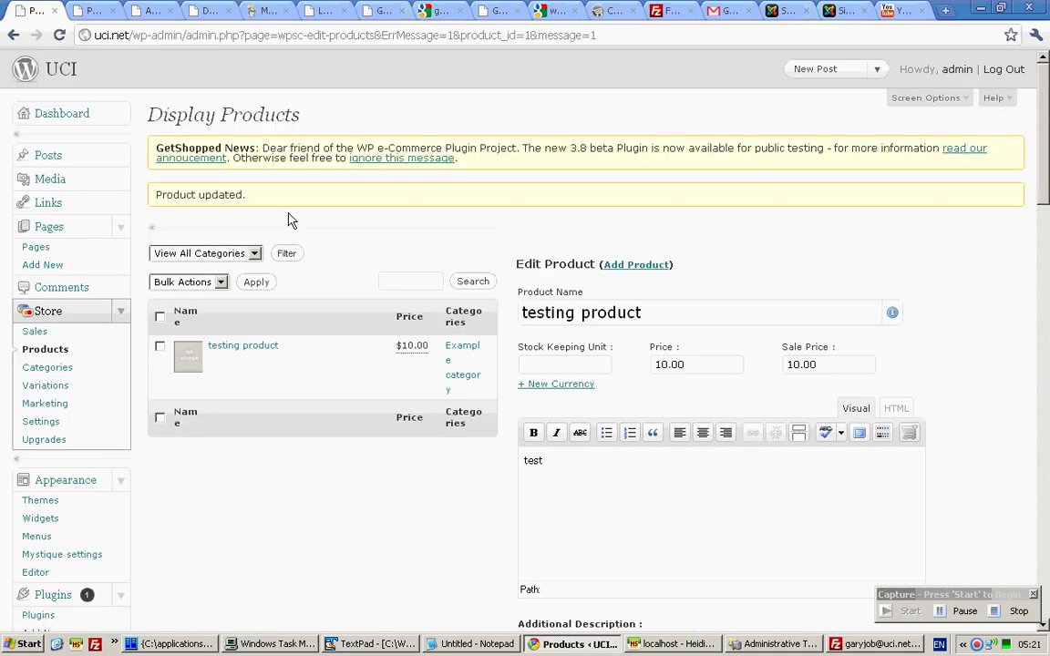
scroll(358, 194, down, 3)
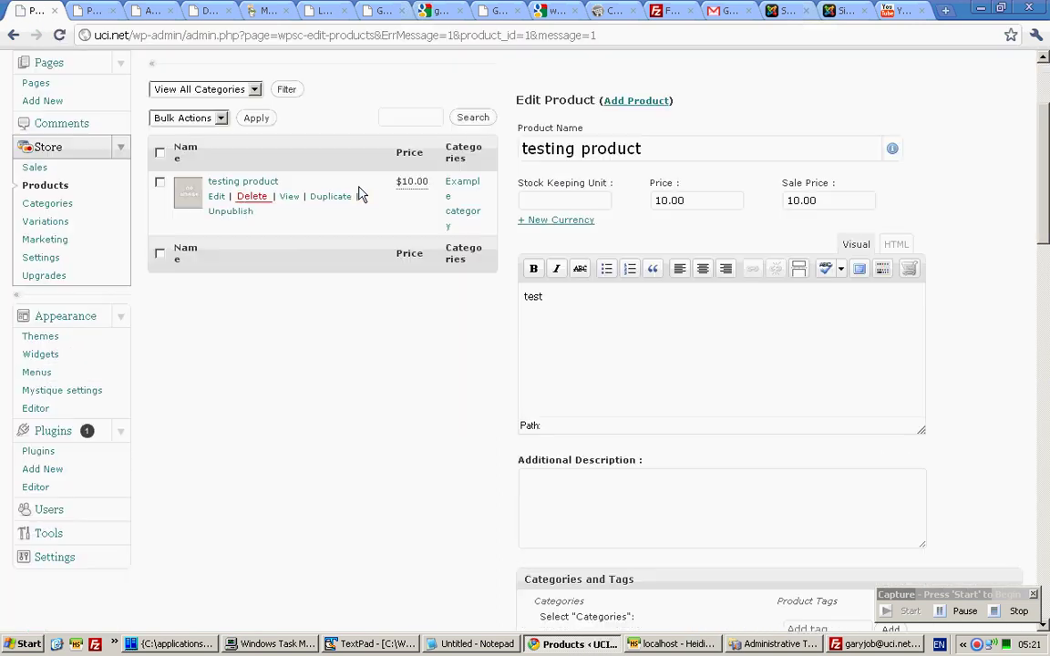
scroll(319, 237, down, 1)
click(122, 474)
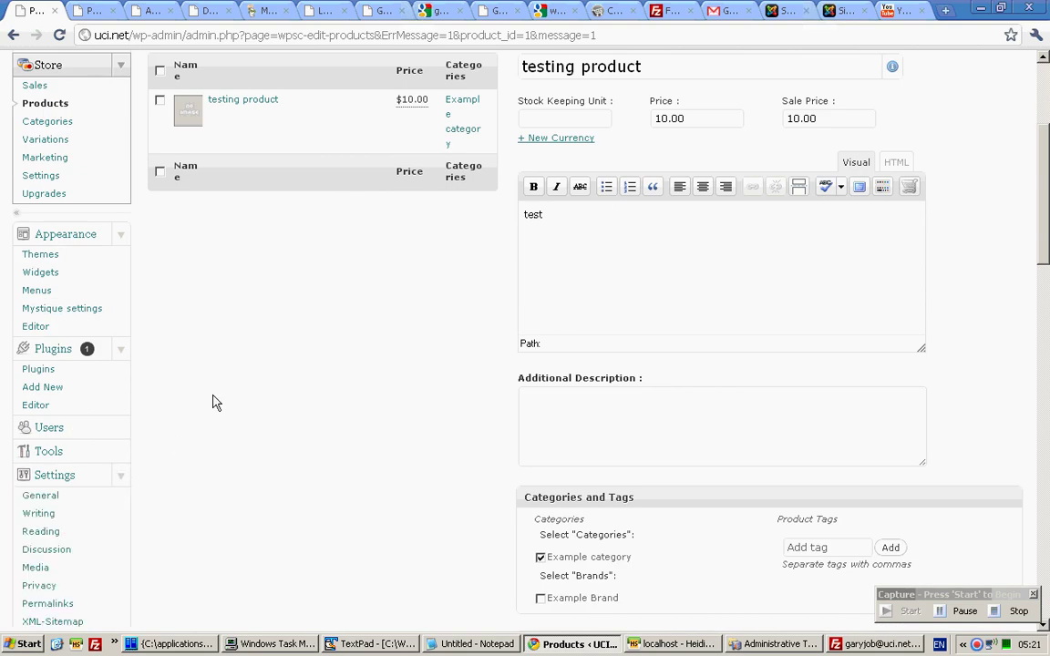
scroll(215, 392, down, 3)
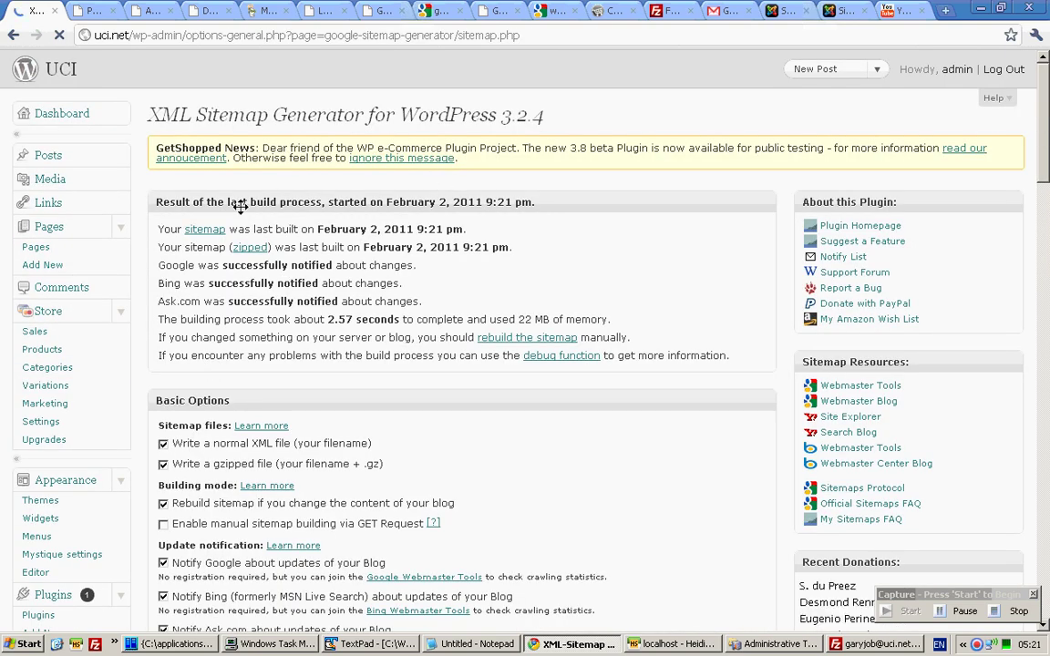
- Rebuild the sitemap and check the generated sitemap.xml in a new tab before returning to settings
click(538, 337)
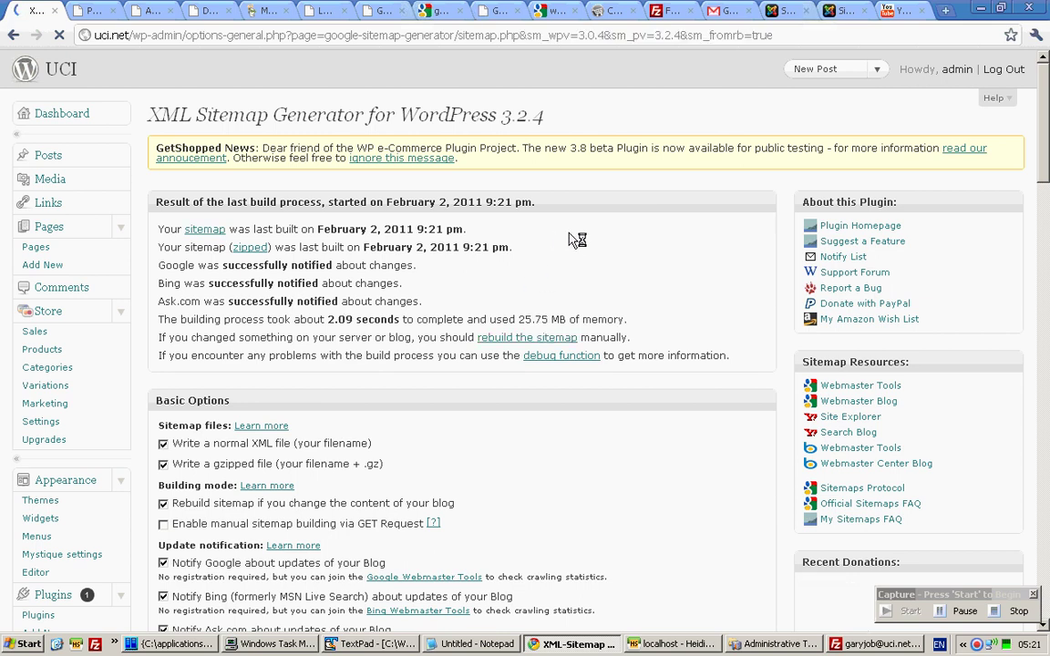
right_click(206, 231)
click(246, 241)
click(137, 10)
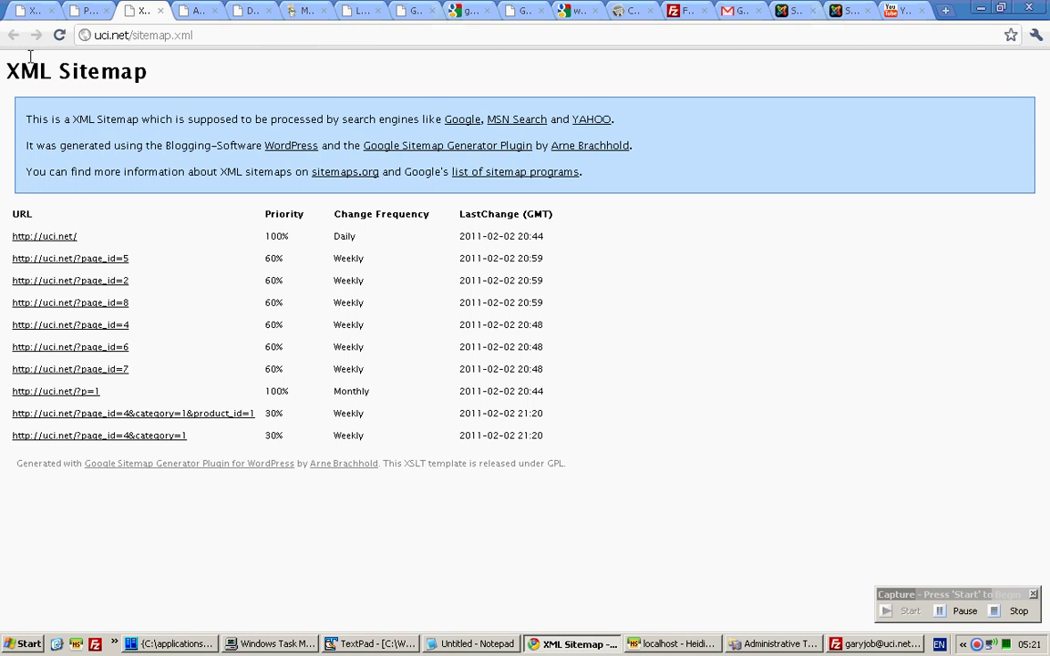
click(35, 11)
- Set permalinks to the custom structure /%post_id%, starting from Numeric, and save
scroll(128, 164, down, 7)
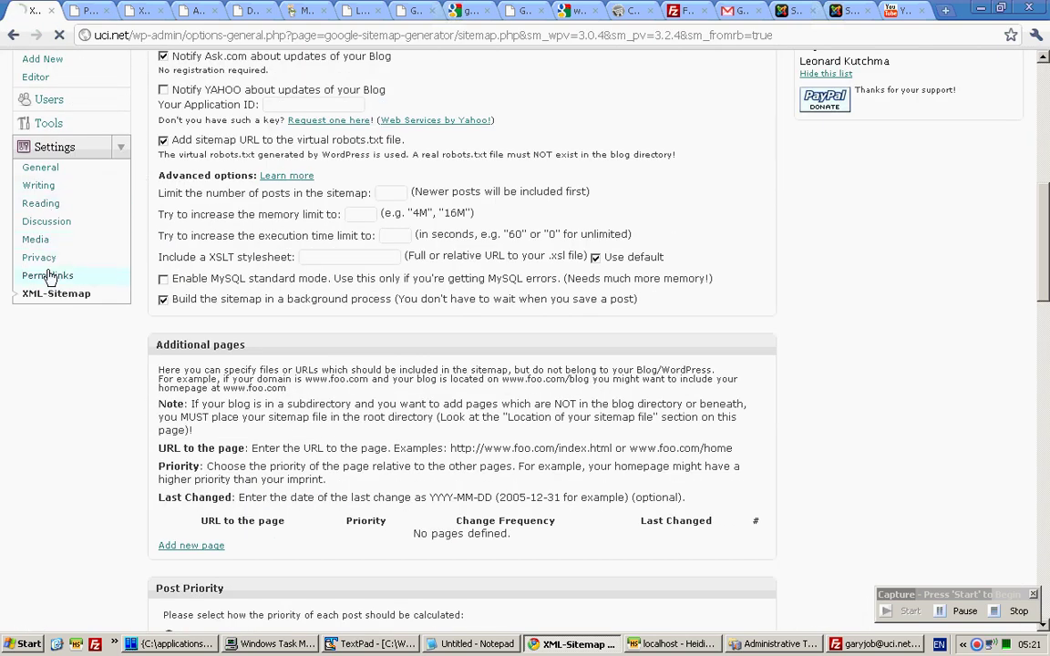
scroll(394, 202, down, 2)
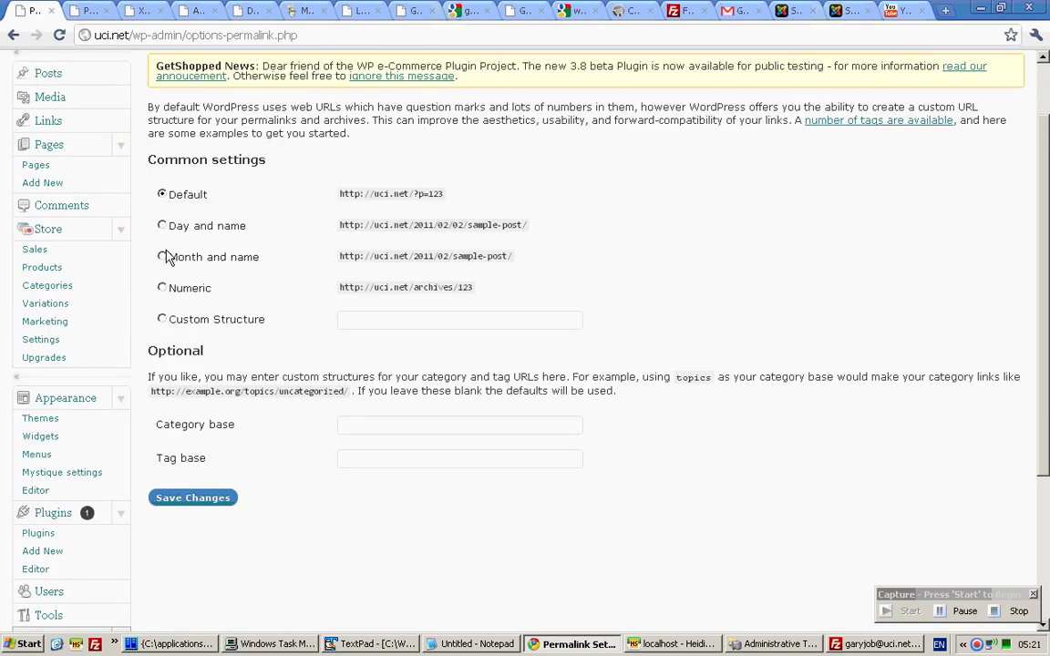
click(162, 319)
click(162, 288)
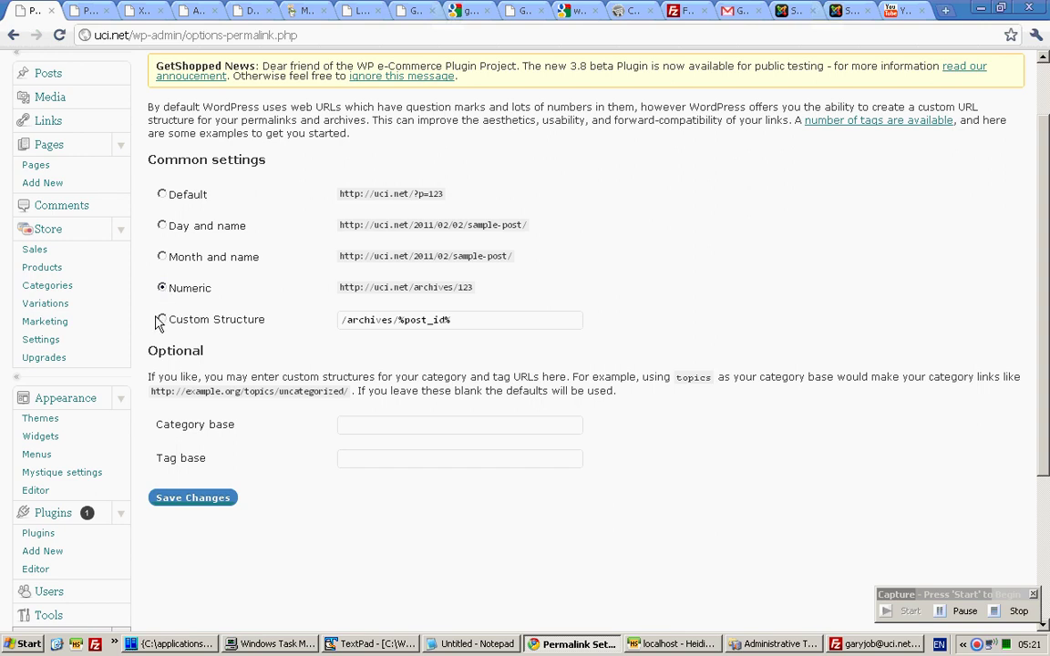
click(161, 320)
drag(392, 320, 339, 323)
key(BackSpace)
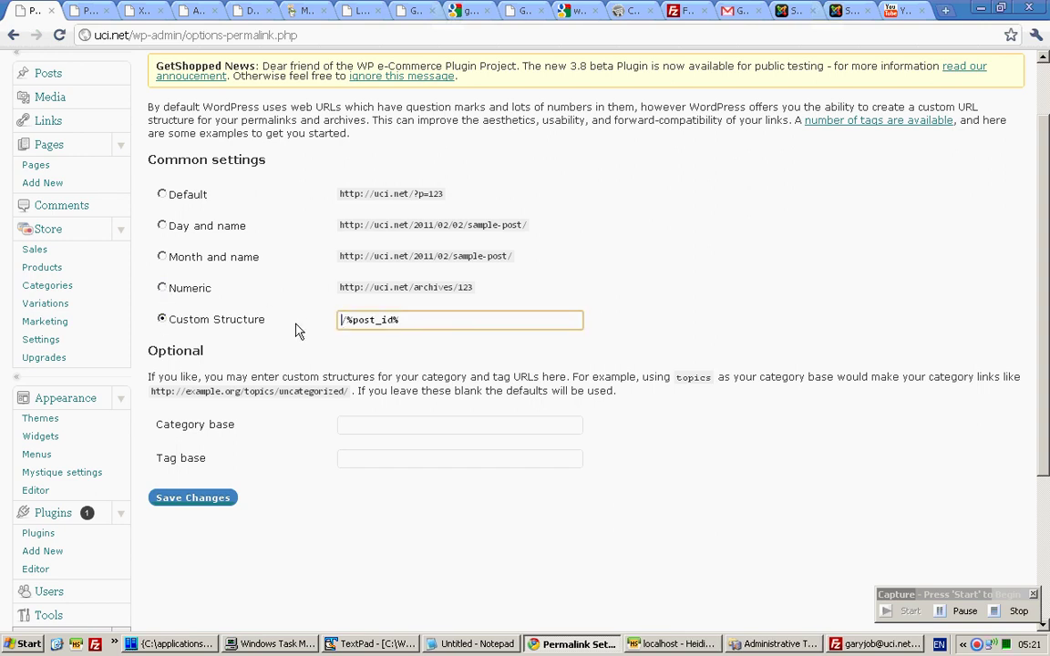
click(192, 498)
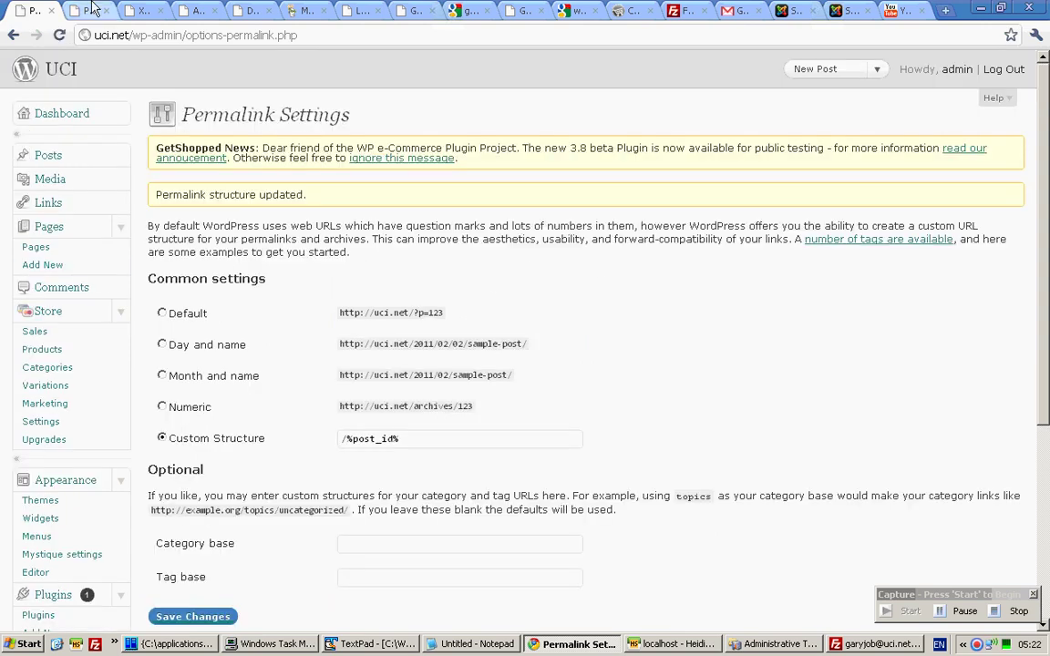
scroll(90, 265, down, 5)
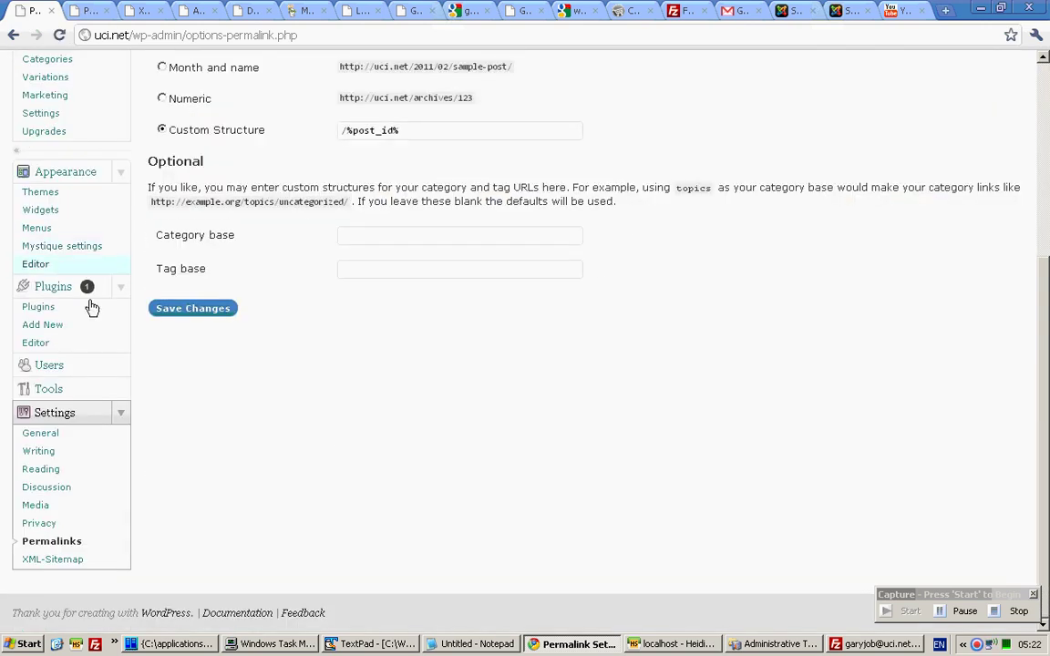
click(55, 559)
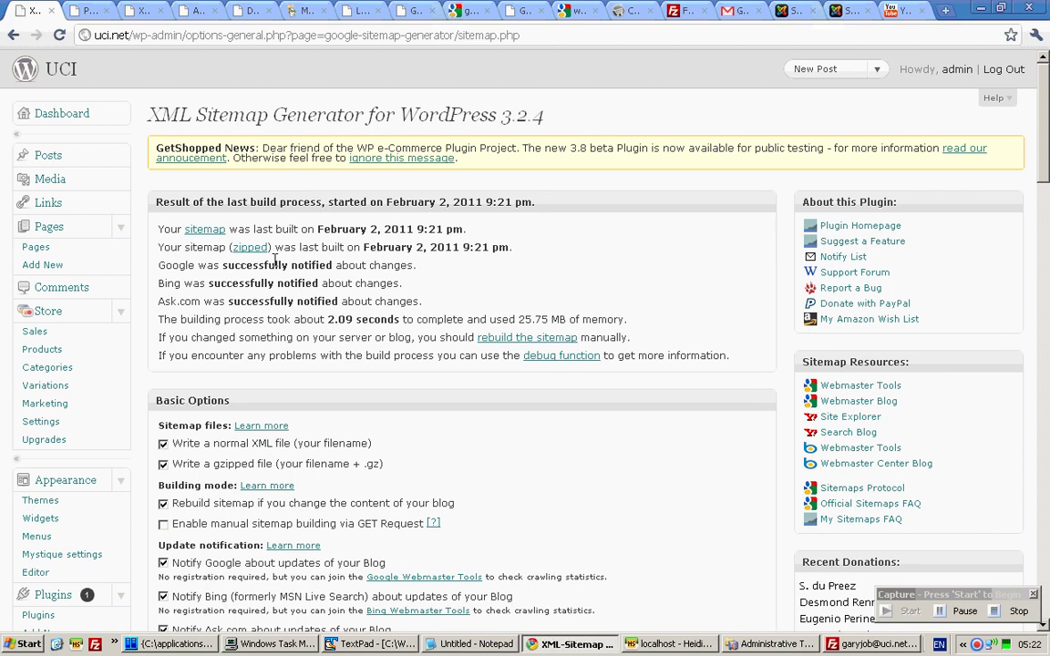
- Rebuild the sitemap and reload sitemap.xml to review the new /checkout and /about URLs
click(551, 338)
click(71, 13)
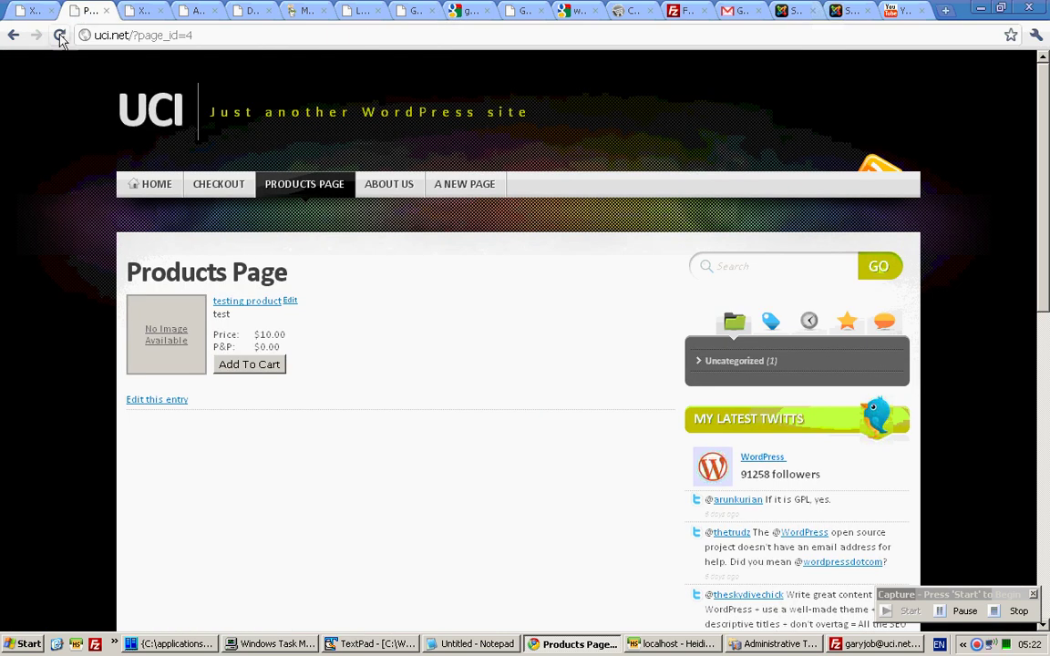
click(132, 18)
click(59, 36)
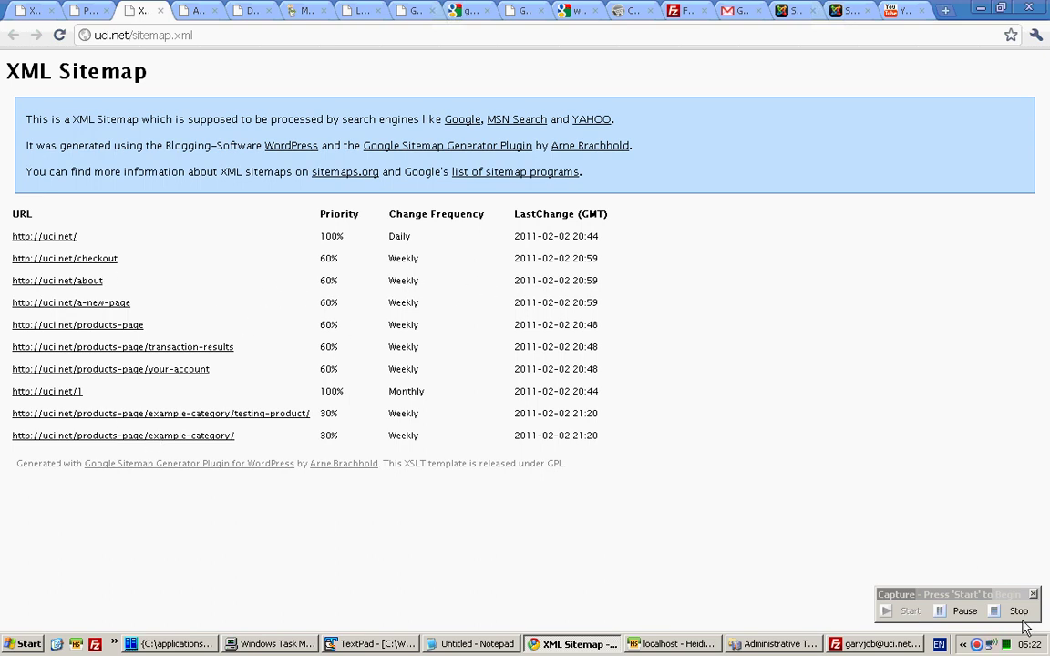
click(968, 613)
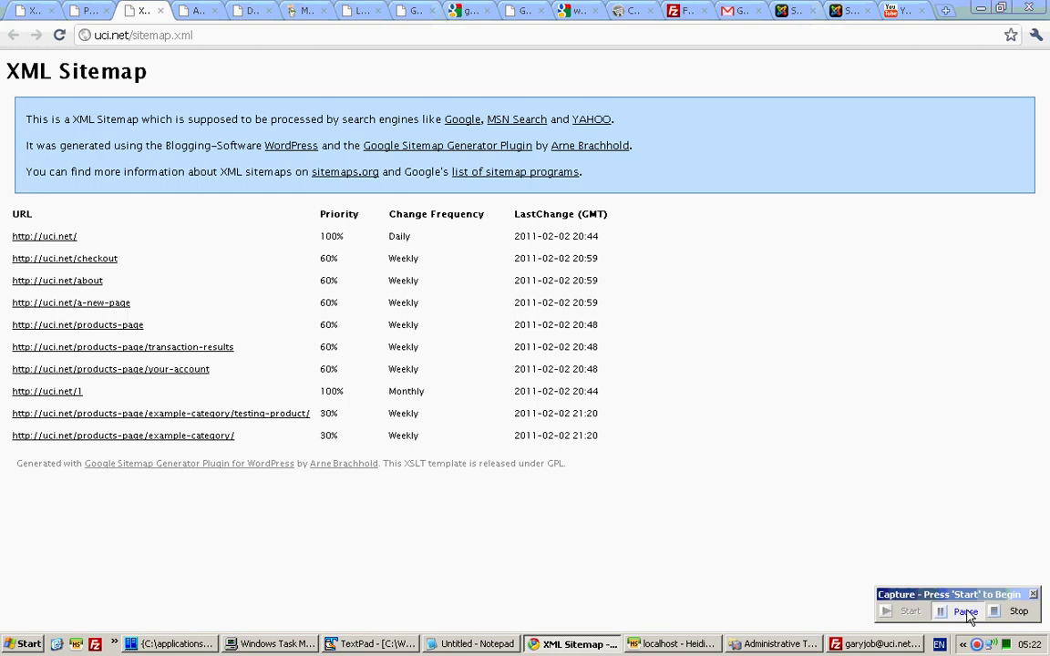
click(884, 342)
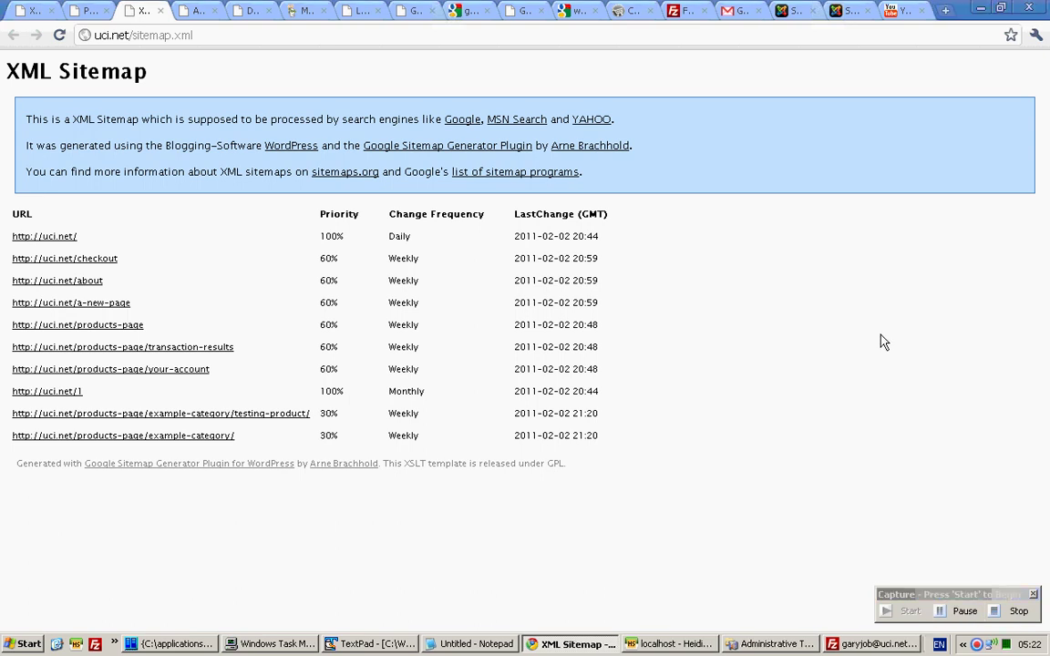
drag(131, 35, 239, 36)
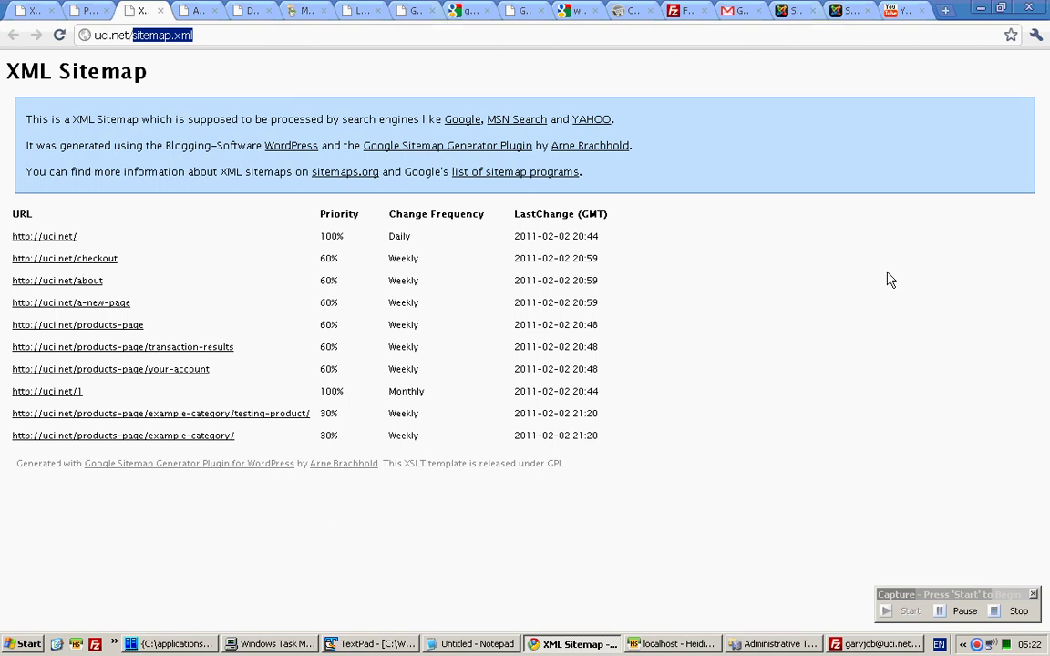
key(ctrl+t)
- Go to google.com and search for 'webmaster tools'
text(google.com)
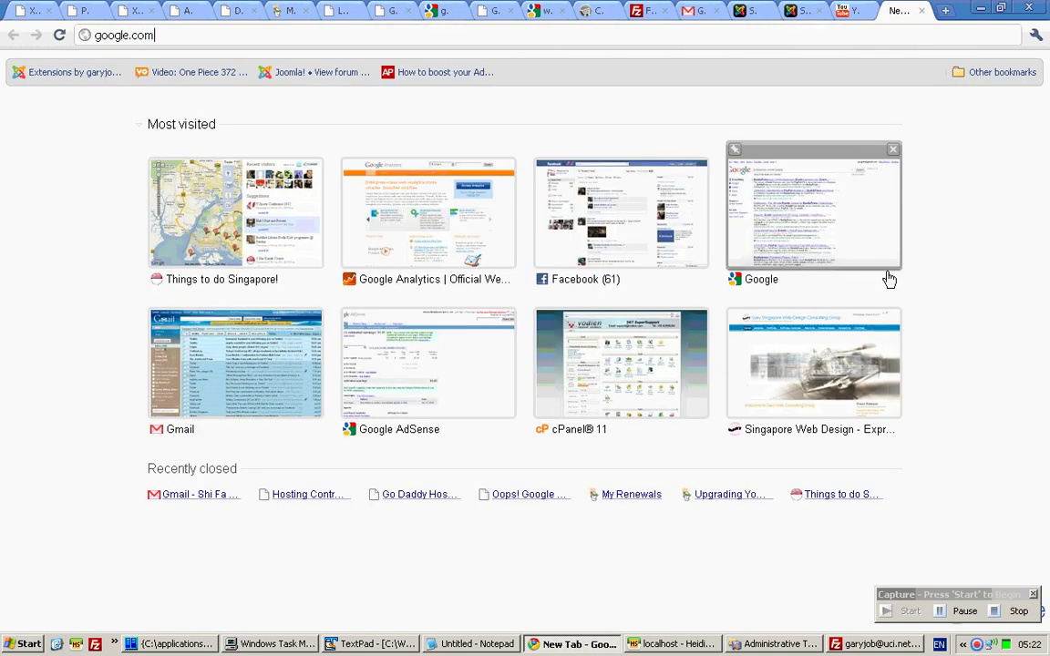
key(Return)
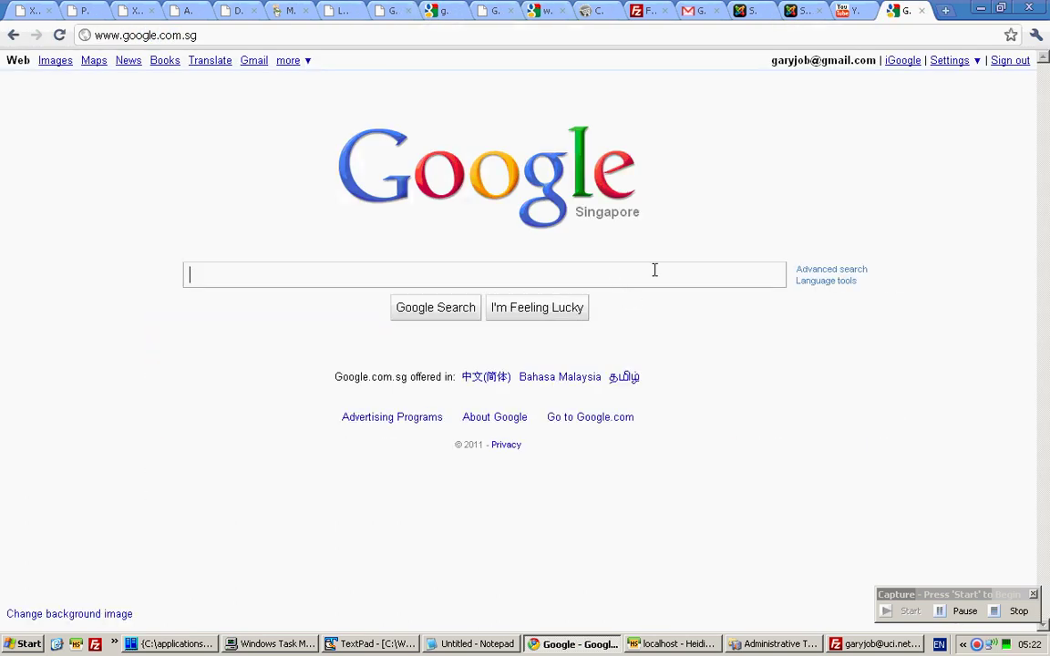
text(web)
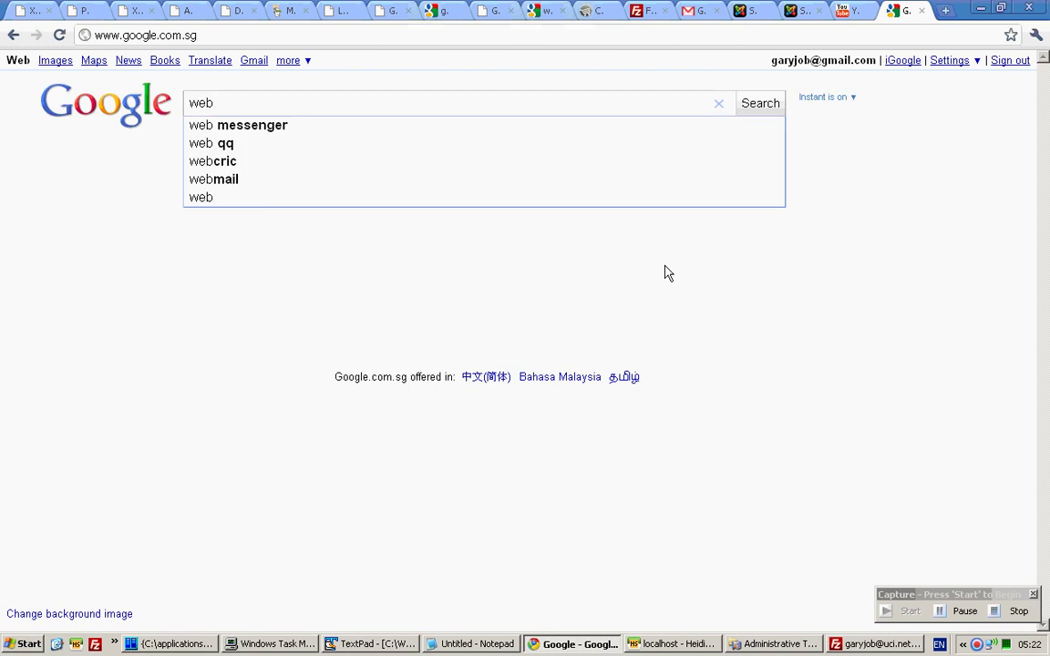
text(master tool)
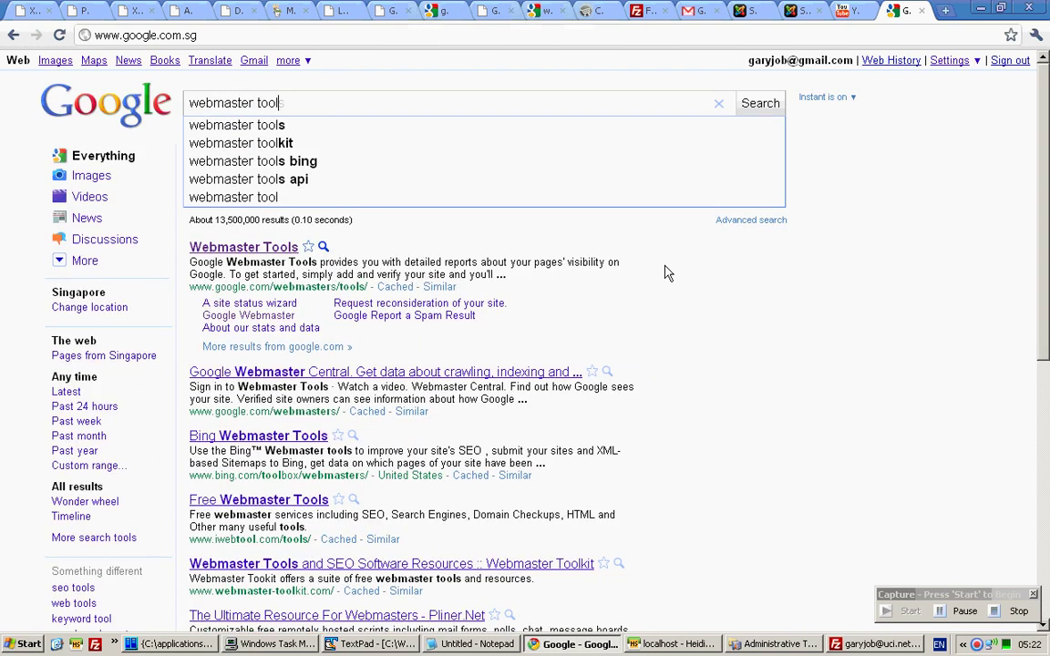
text(s)
key(Return)
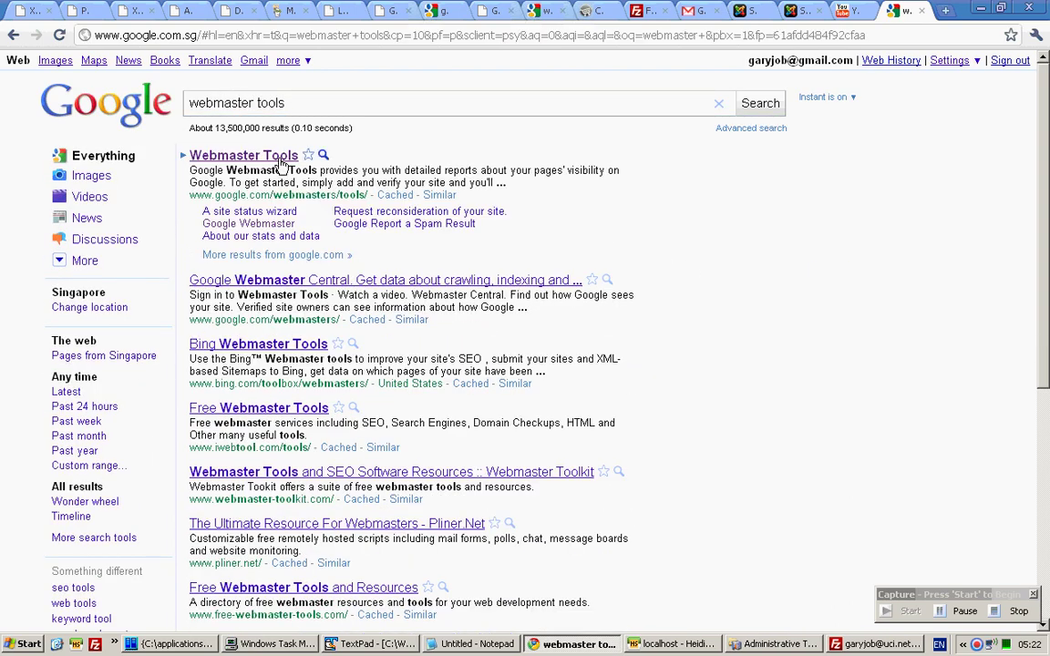
- Open Google Webmaster Tools and add uci.net as a new site
click(255, 155)
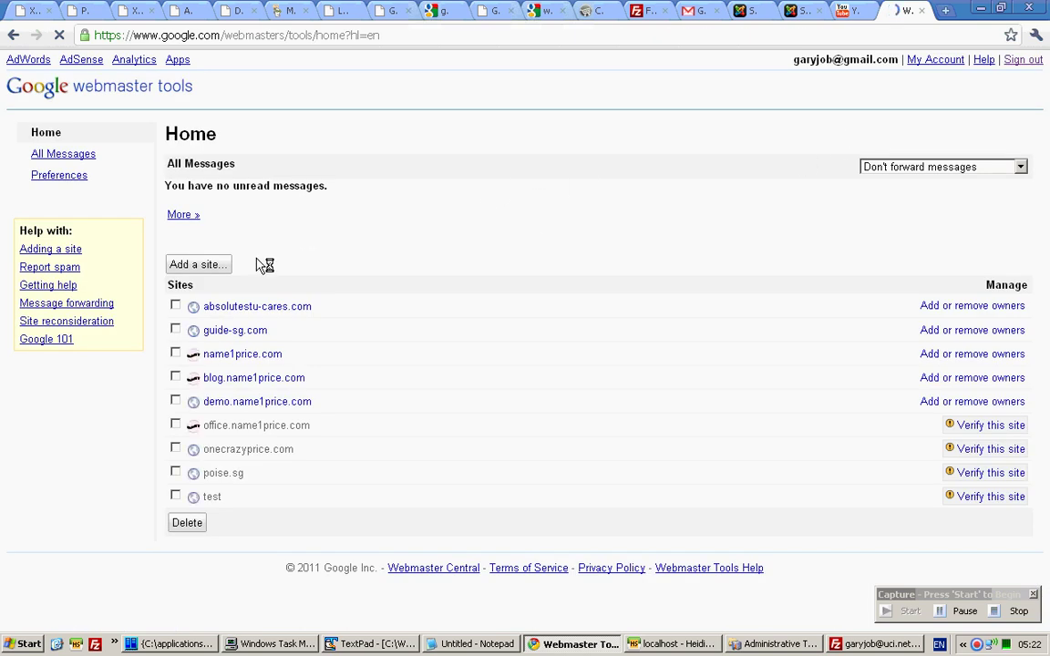
click(202, 269)
text(uci.net)
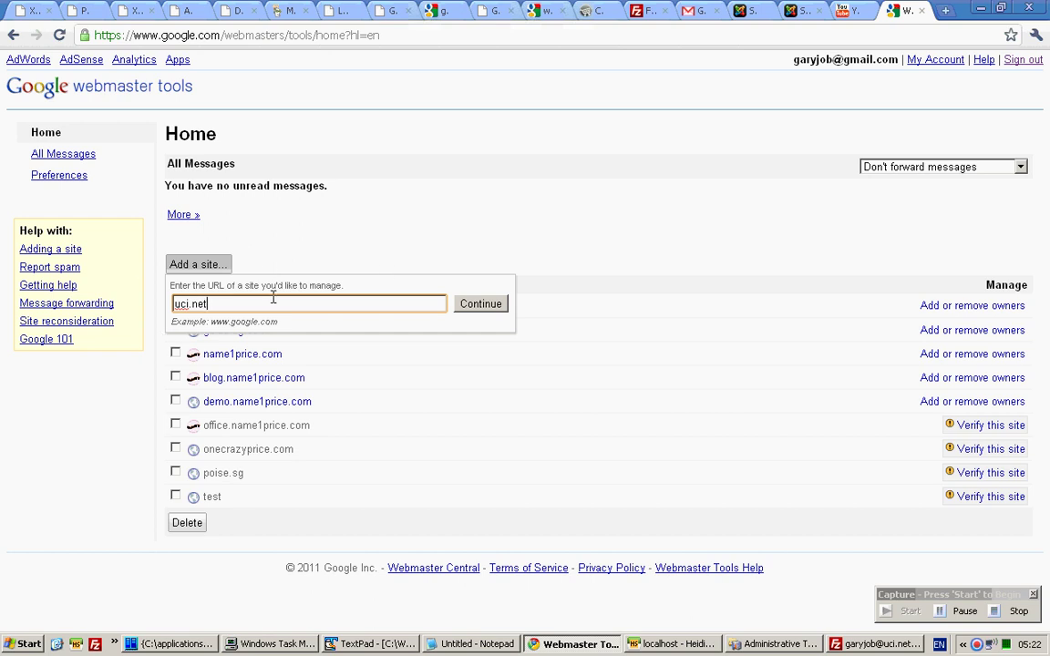
click(477, 309)
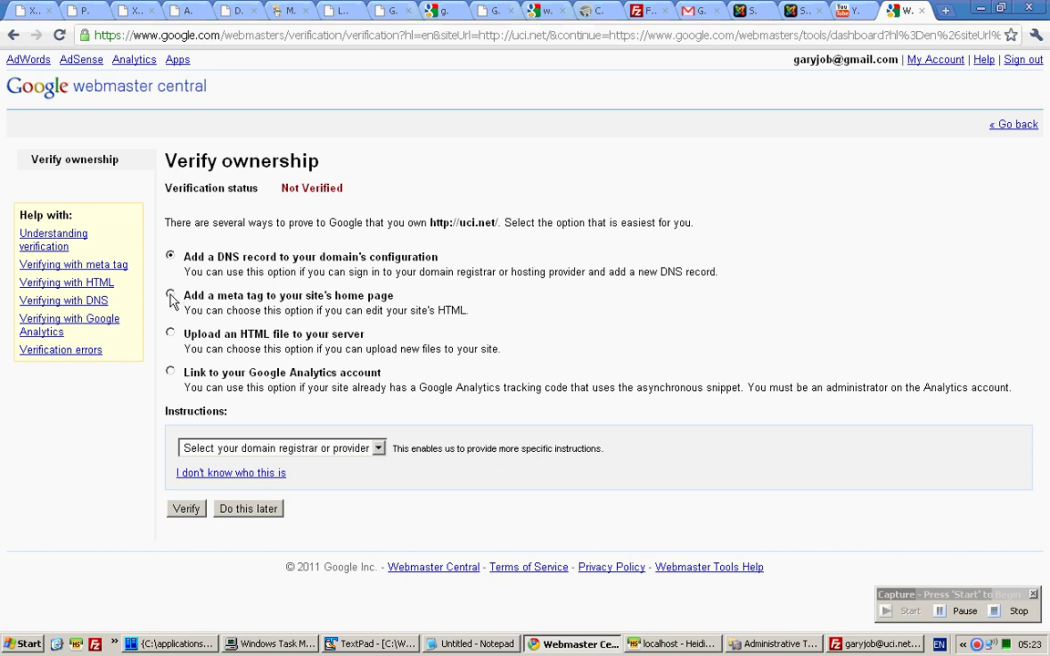
- Choose home-page meta-tag verification and copy the google-site-verification meta tag
click(171, 296)
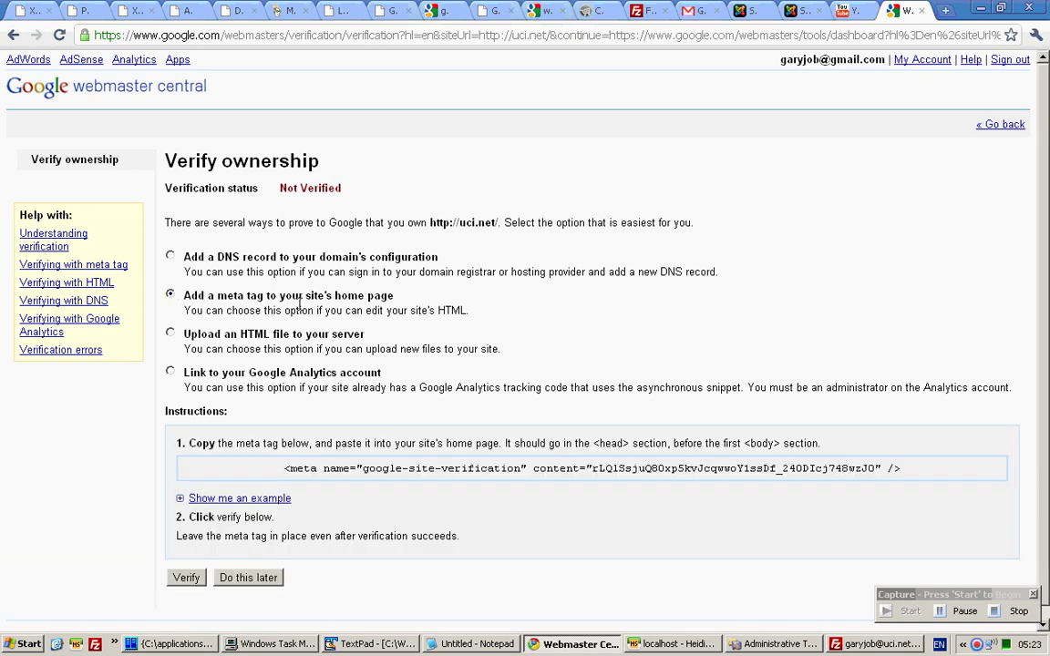
drag(917, 471, 288, 480)
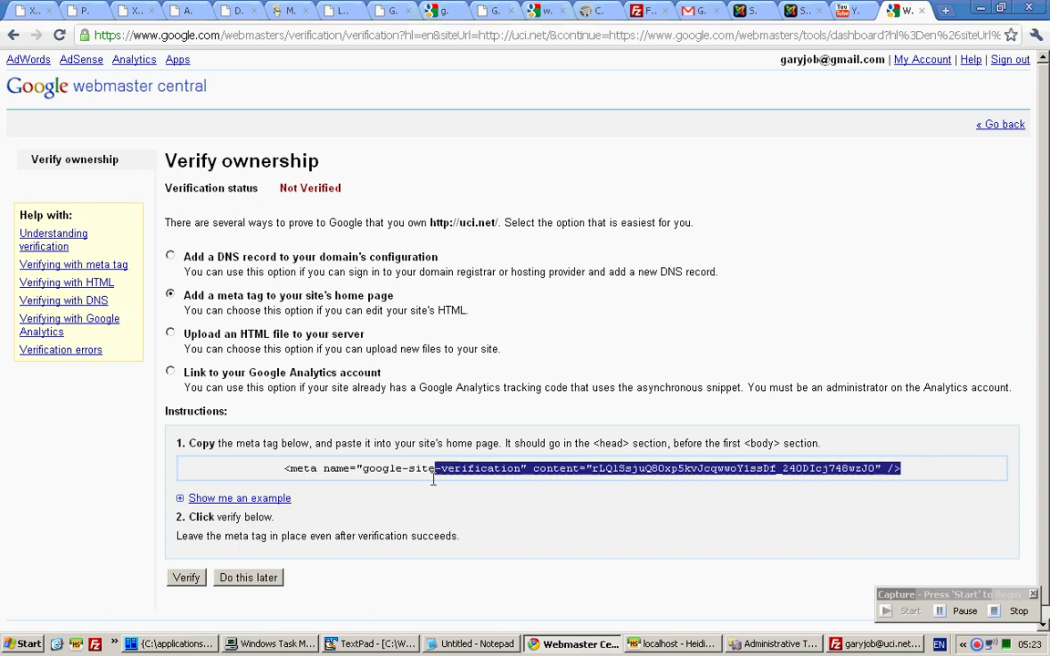
right_click(299, 471)
click(328, 482)
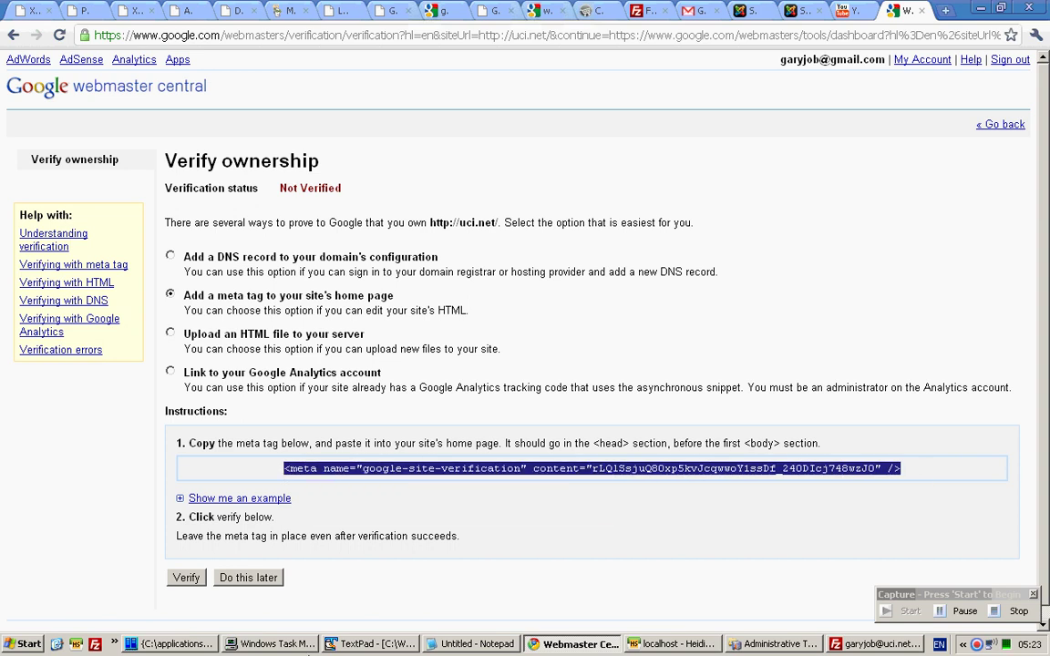
click(35, 11)
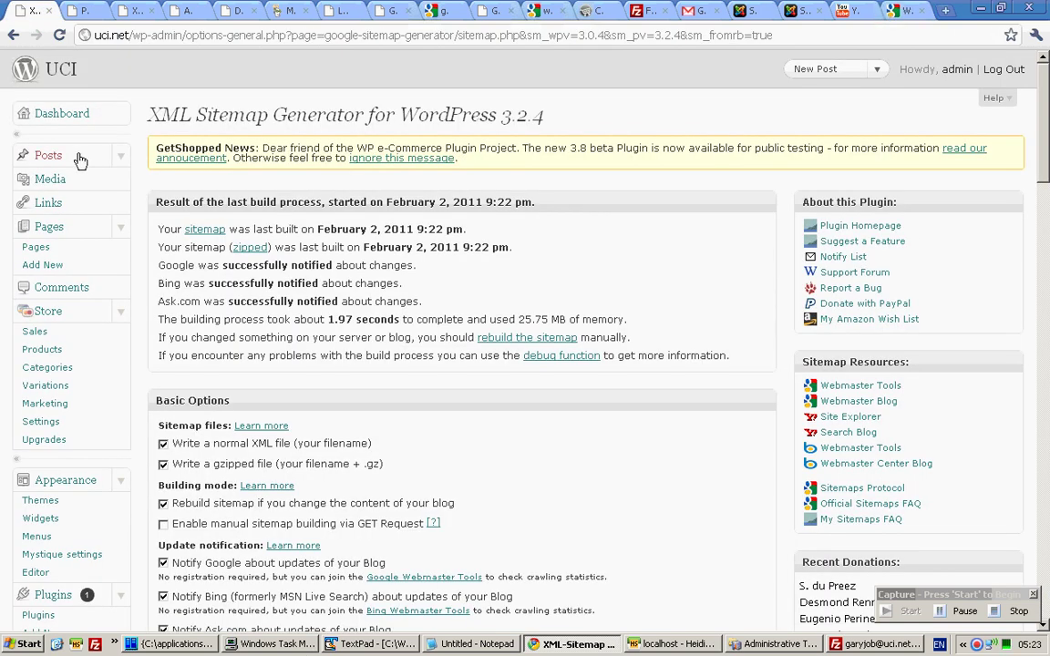
- Check the WordPress pages list and the live site's home page
click(41, 249)
click(83, 11)
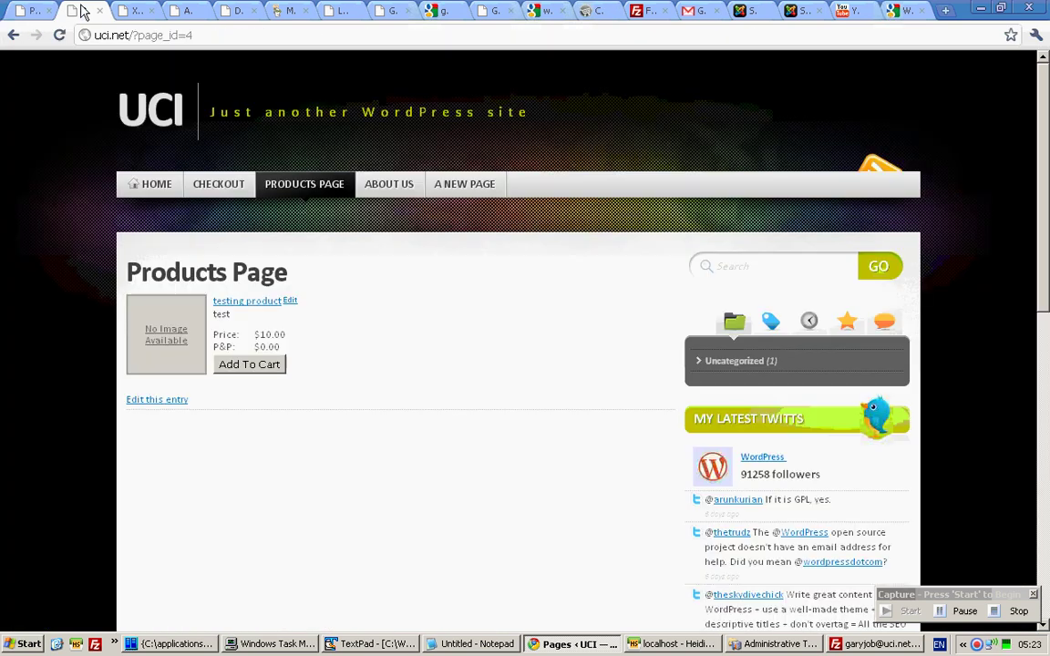
click(151, 183)
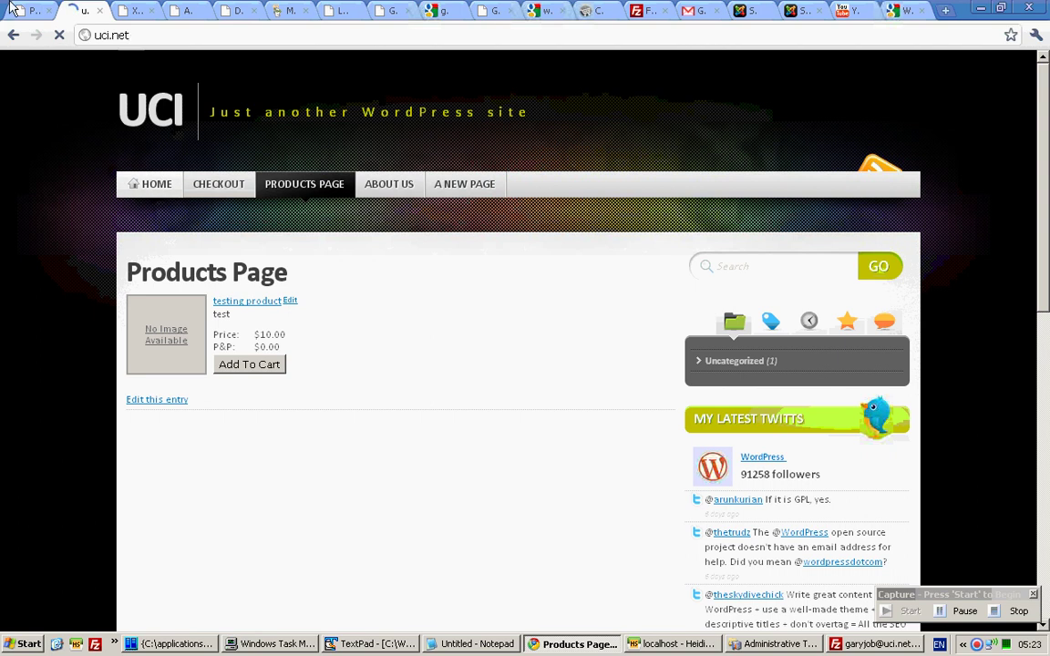
click(25, 11)
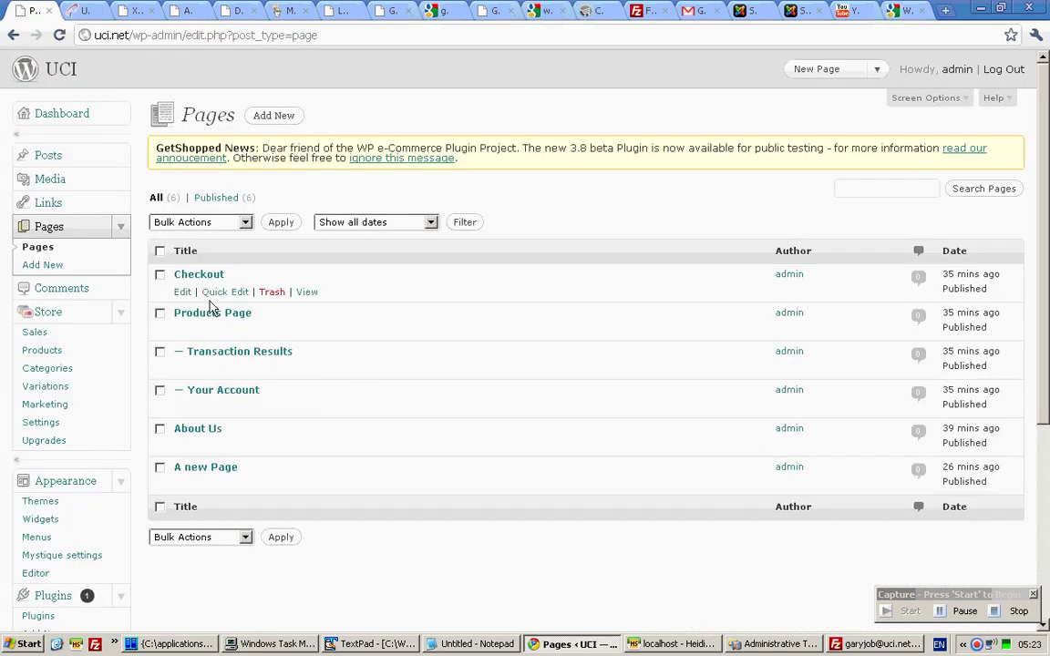
mouse_move(547, 398)
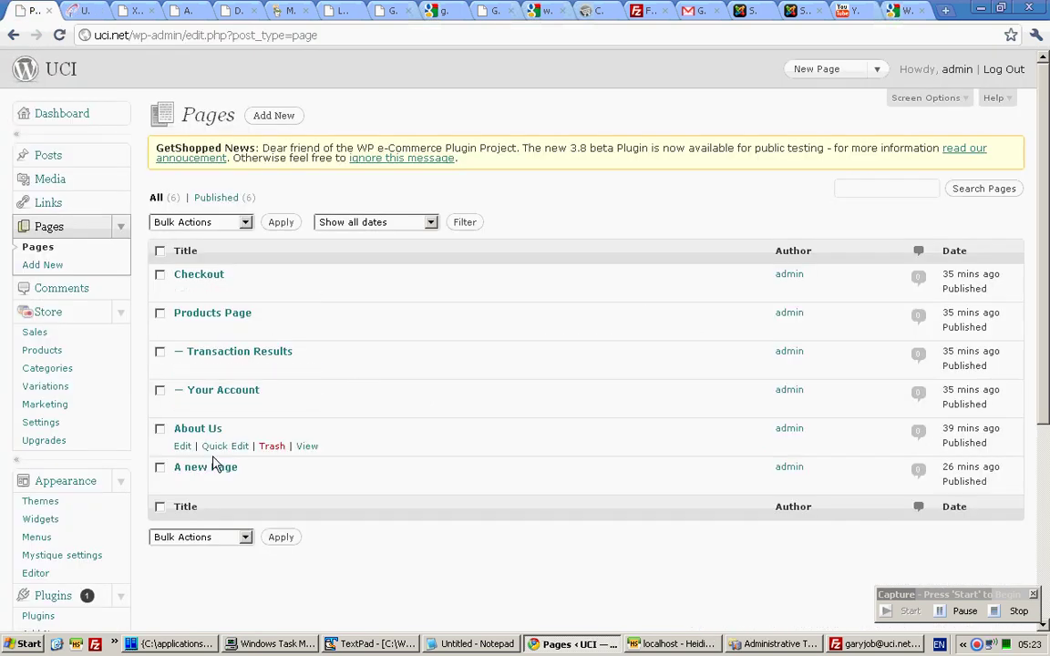
mouse_move(223, 391)
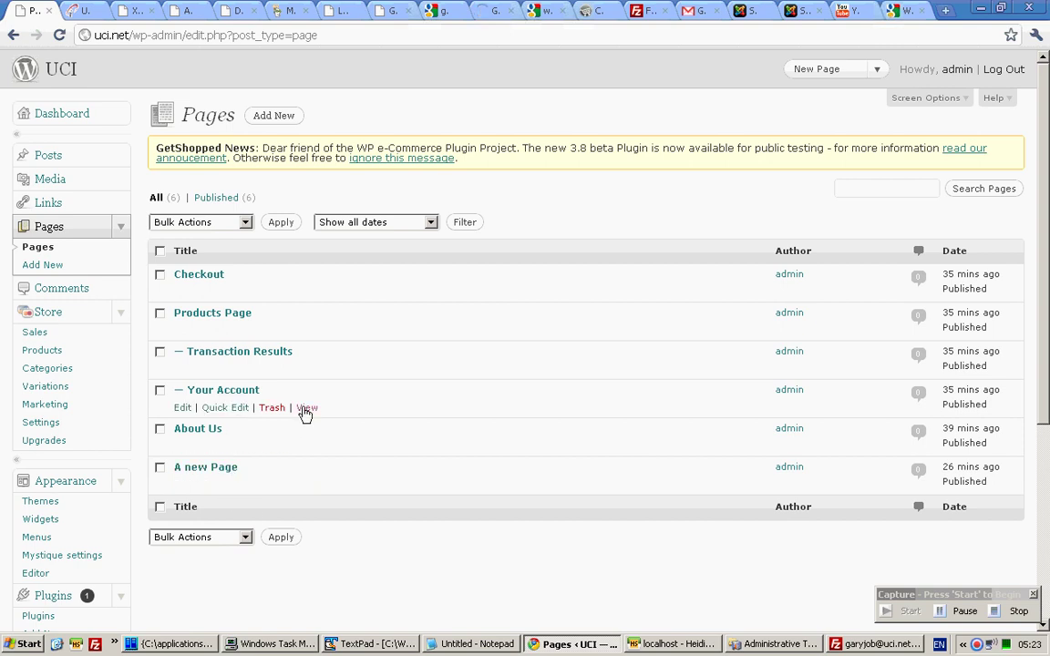
scroll(306, 411, down, 5)
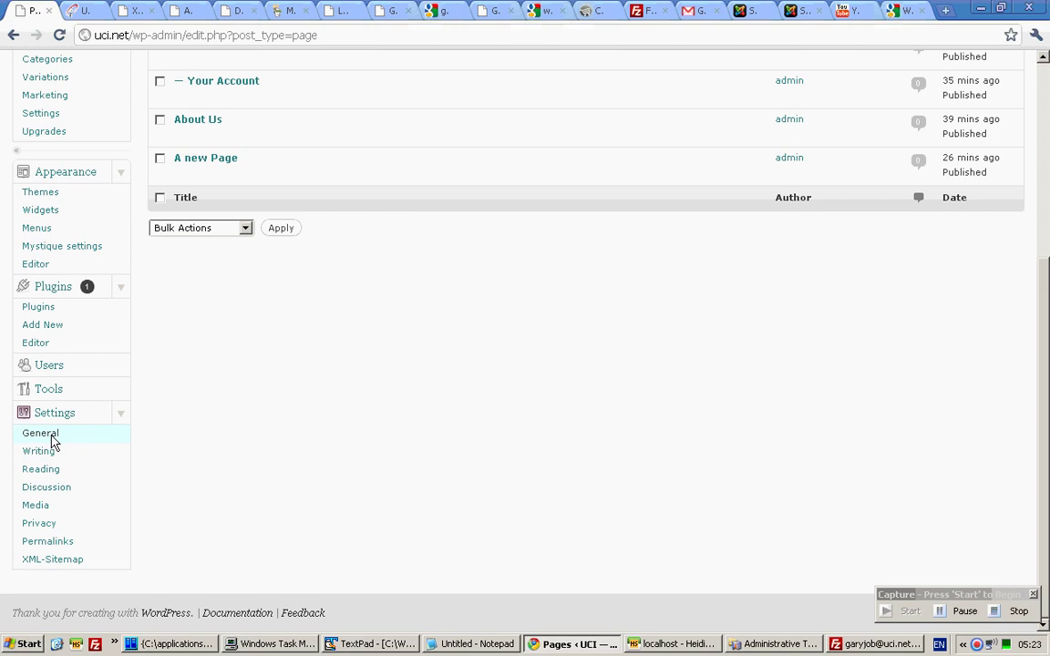
- Set the Reading front page to the static page 'A new Page' and save
click(44, 435)
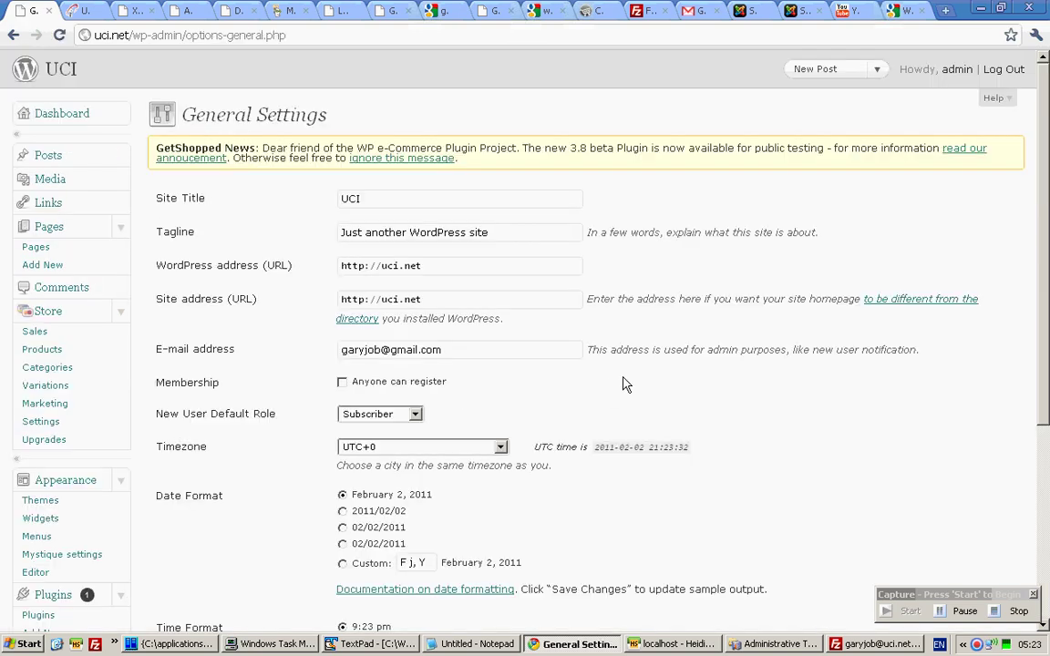
scroll(625, 384, down, 5)
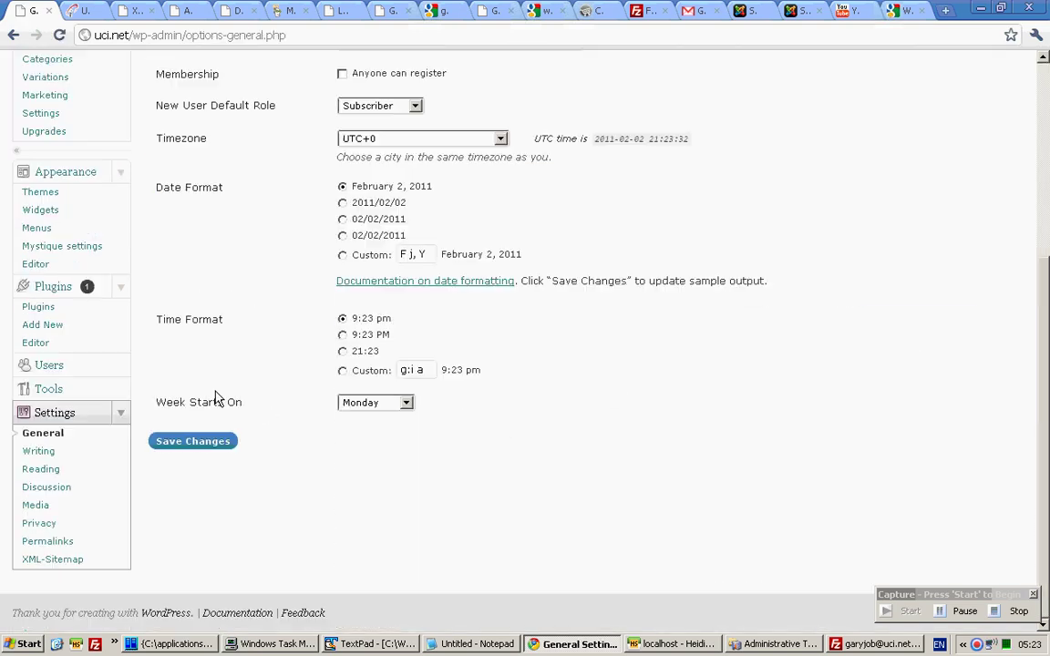
click(46, 468)
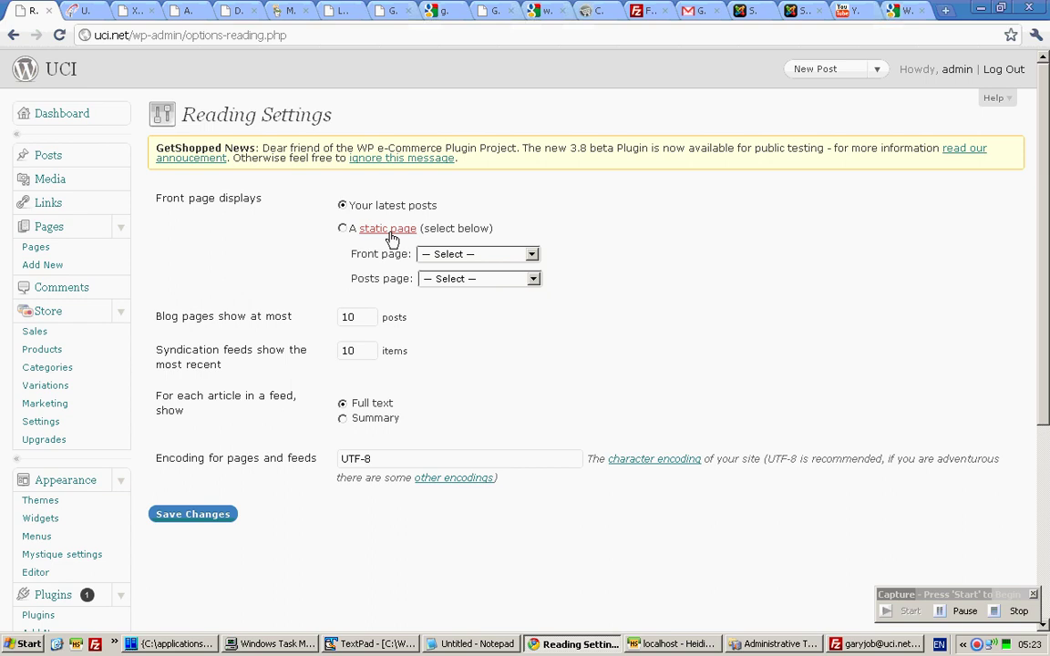
click(470, 257)
click(492, 277)
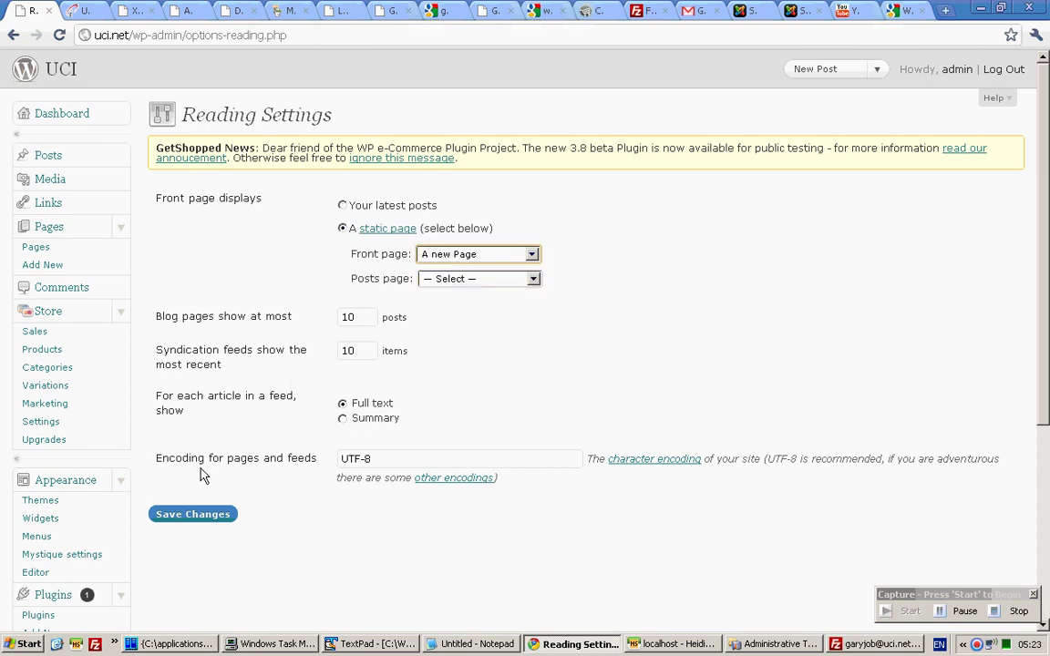
click(204, 515)
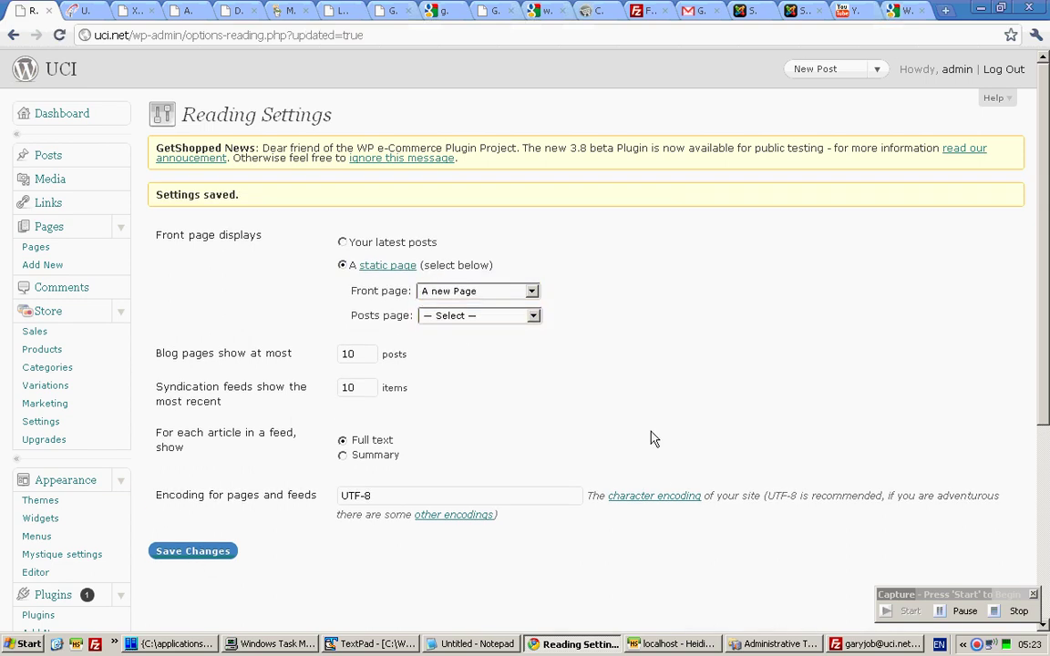
- Paste the google-site-verification meta tag into A new Page's HTML content and update the page
click(50, 254)
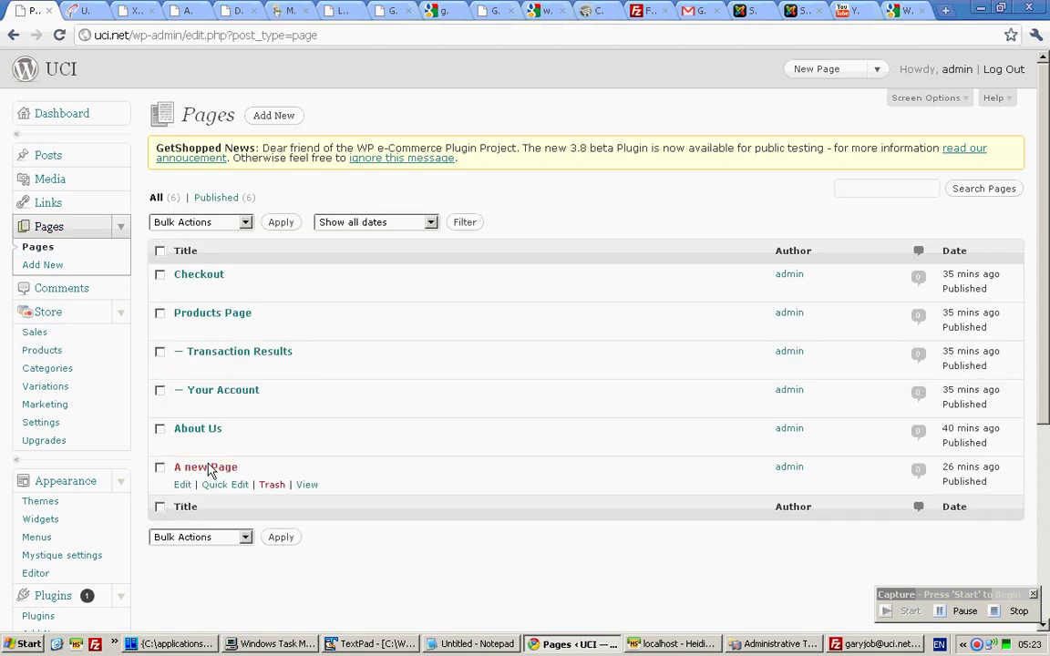
click(206, 467)
right_click(317, 334)
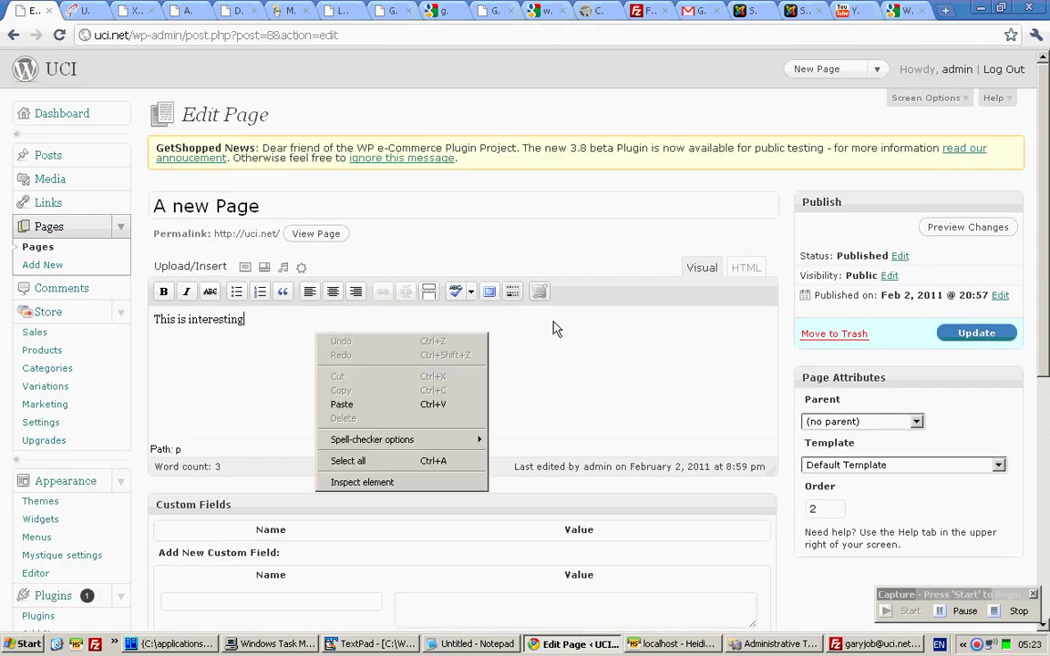
click(745, 267)
key(ctrl+shift+Left)
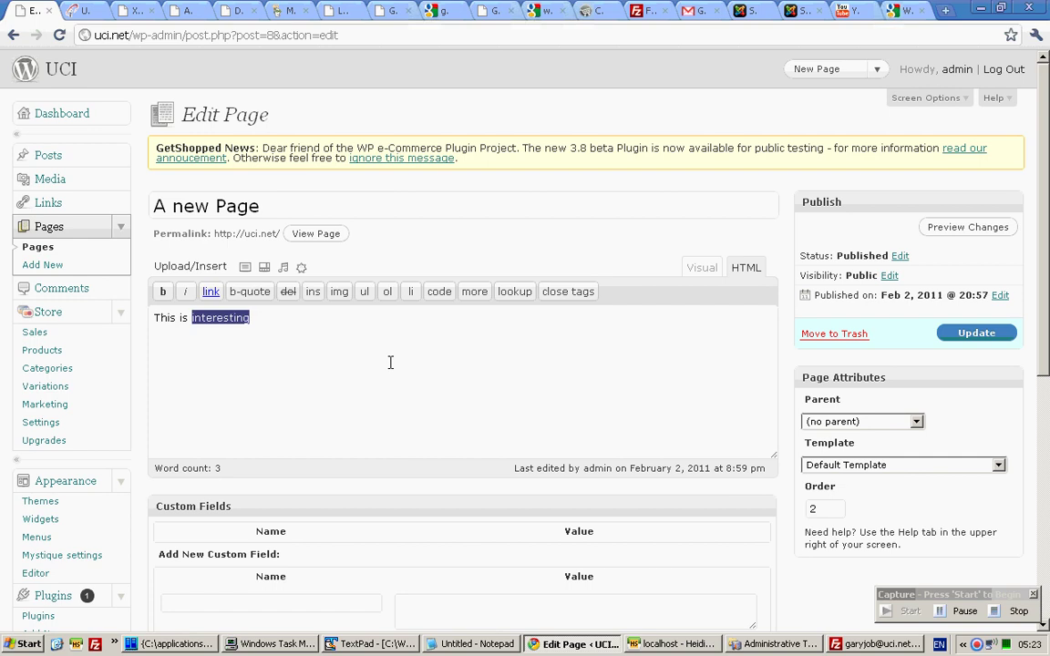
click(391, 363)
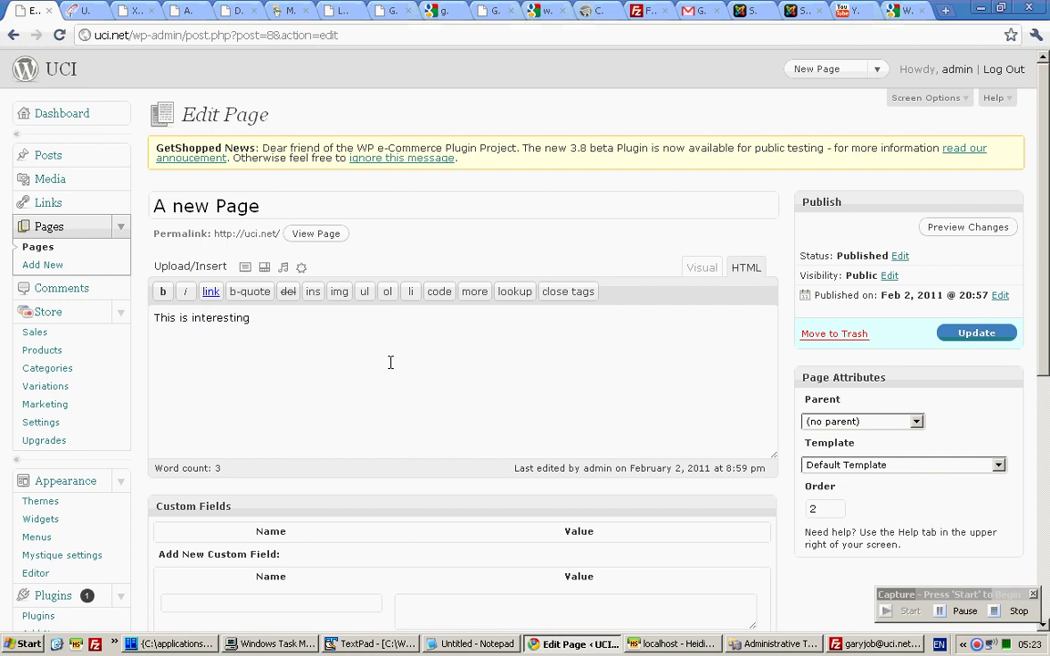
key(ctrl+v)
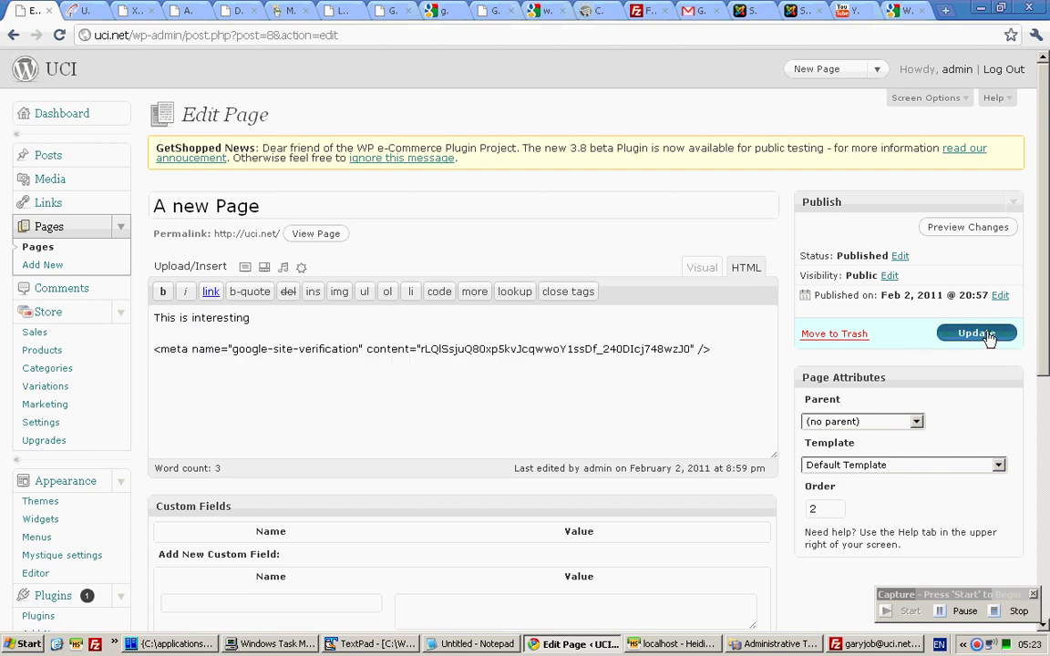
click(994, 334)
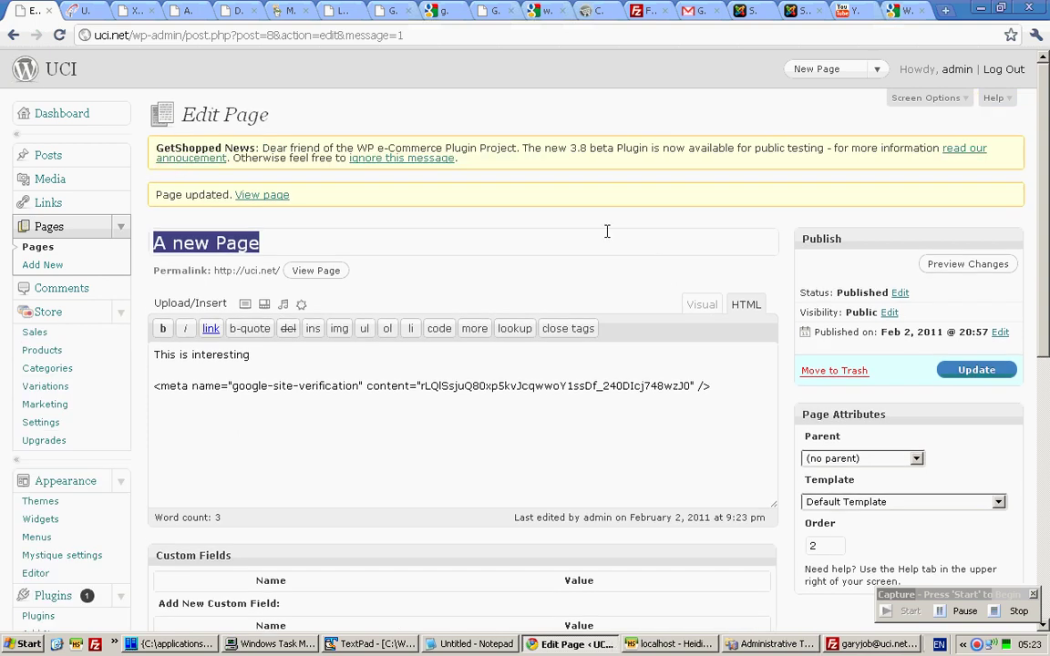
- Reload the live front page and search its source for the verification meta tag
click(86, 12)
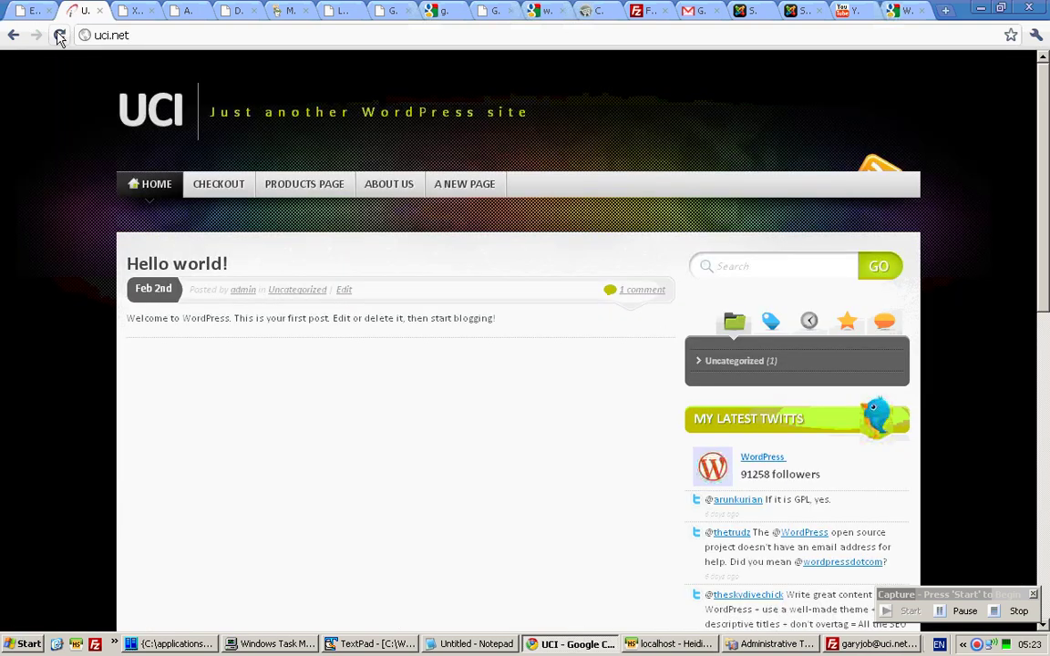
click(59, 34)
mouse_move(305, 184)
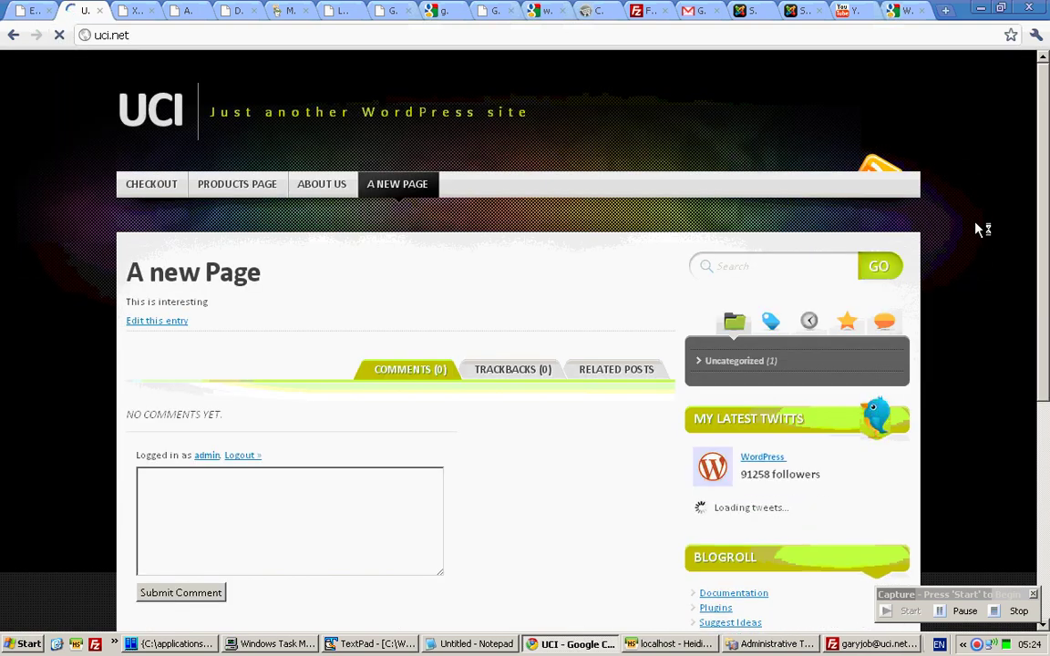
key(ctrl+u)
scroll(952, 223, down, 1)
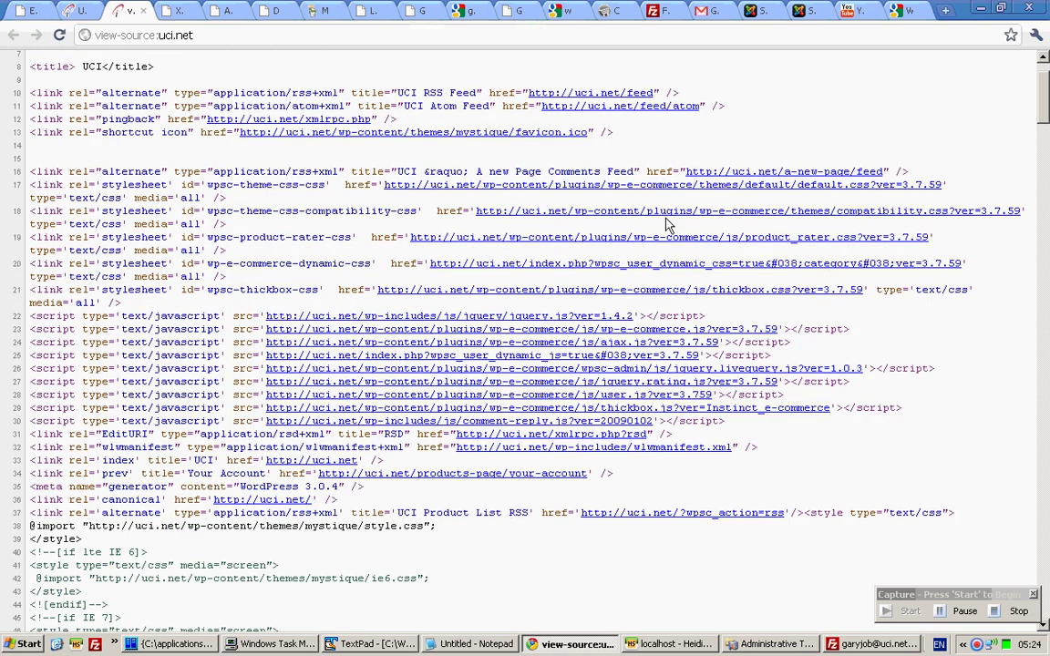
scroll(668, 225, down, 5)
scroll(668, 225, down, 2)
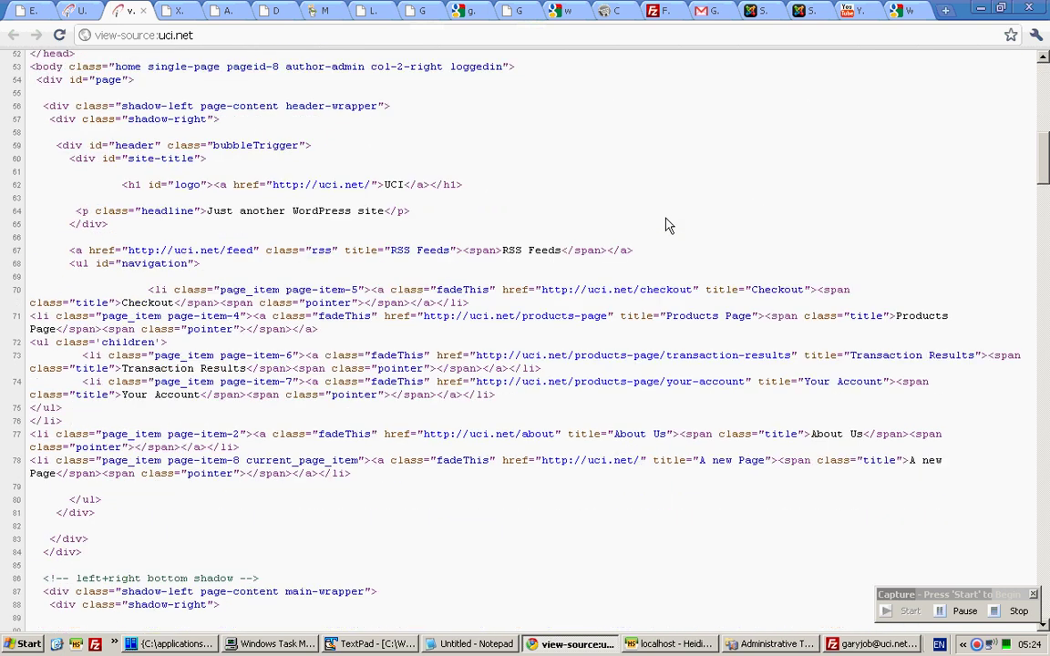
key(ctrl+f)
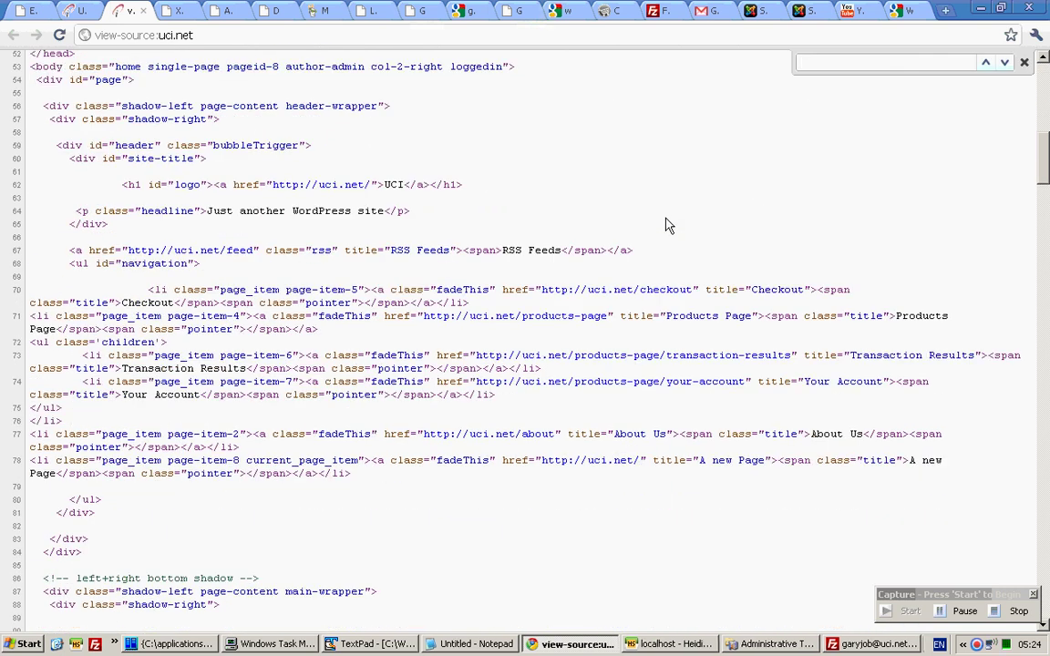
key(ctrl+v)
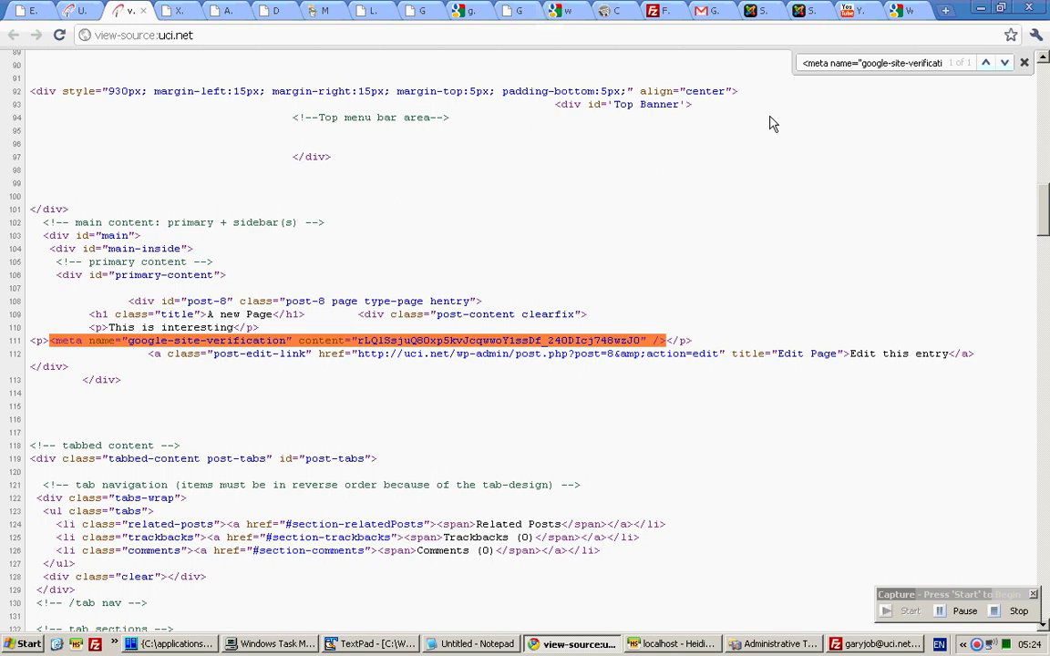
- Submit sitemap.xml from guide-sg.com's Sitemaps page in Google Webmaster Tools
click(905, 11)
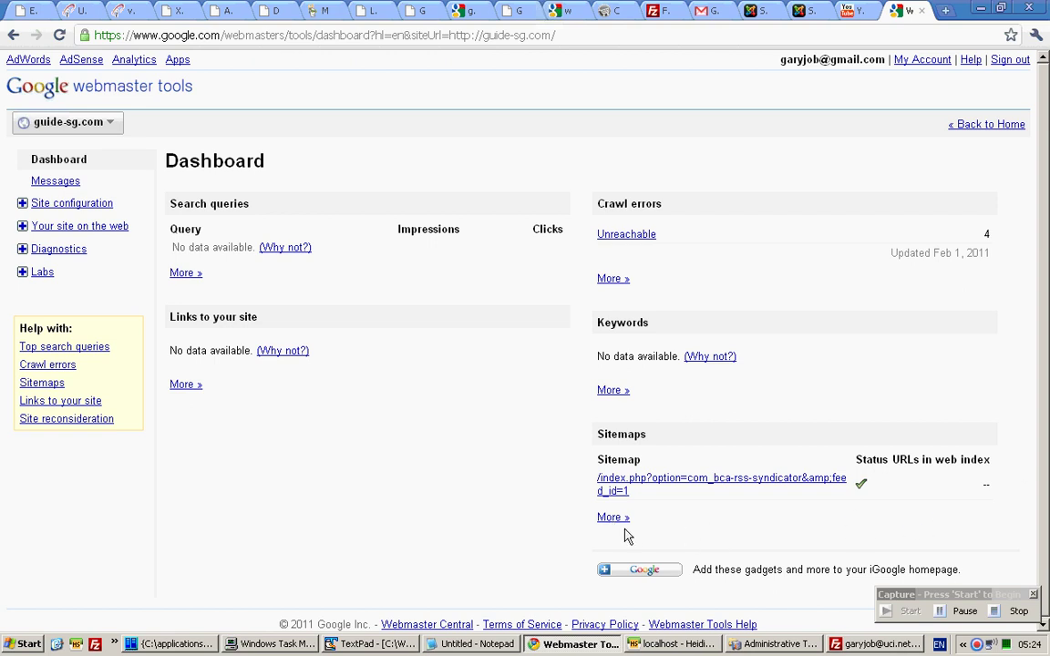
click(620, 519)
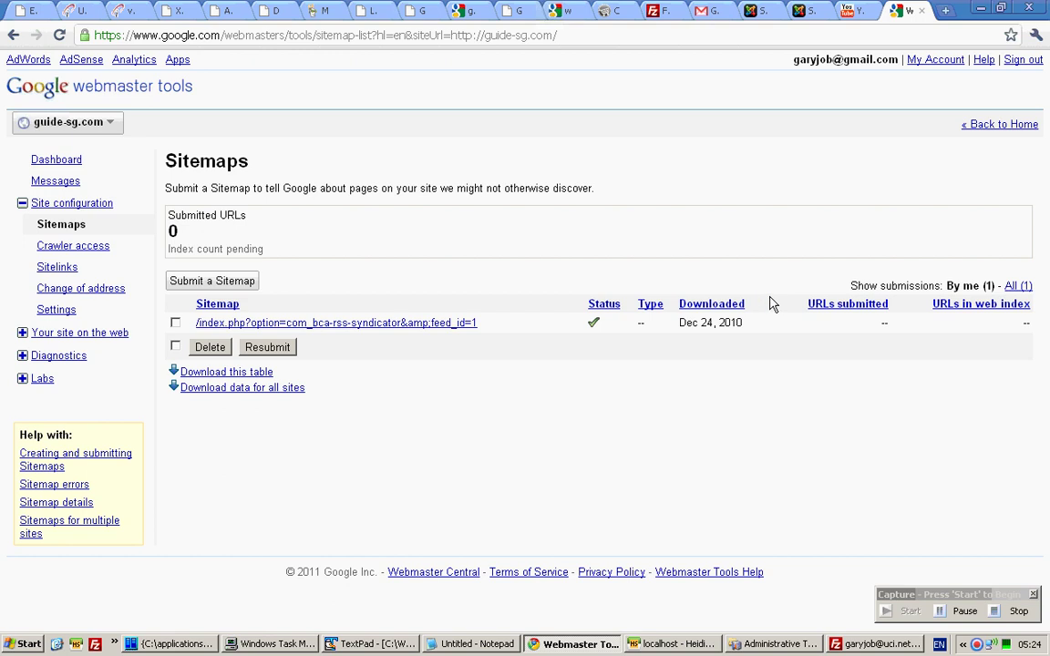
click(250, 280)
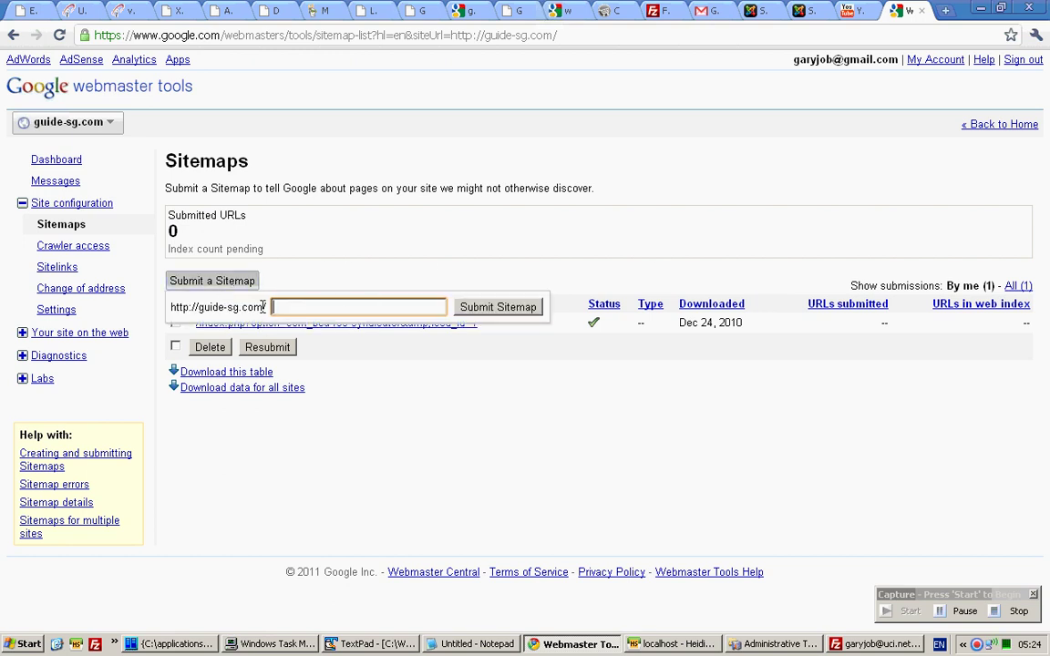
click(293, 307)
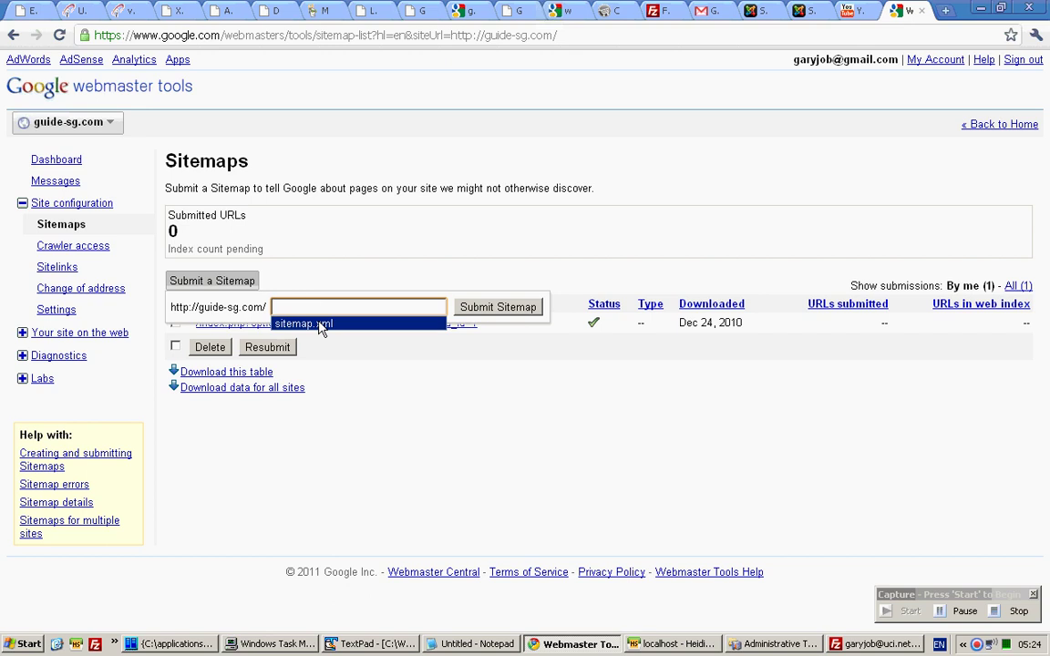
click(319, 324)
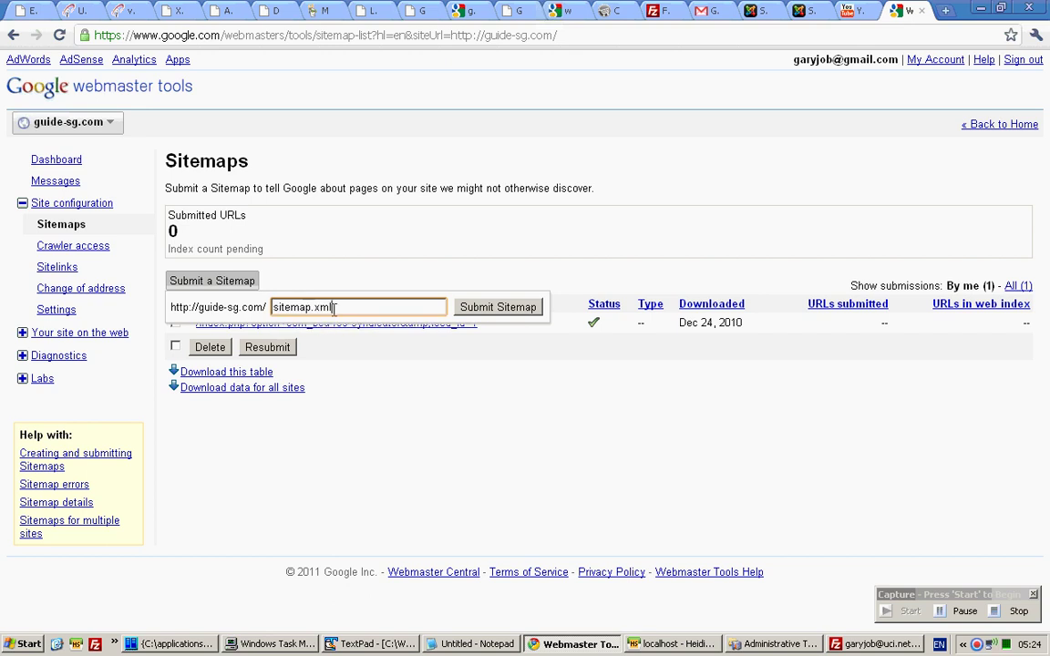
click(508, 313)
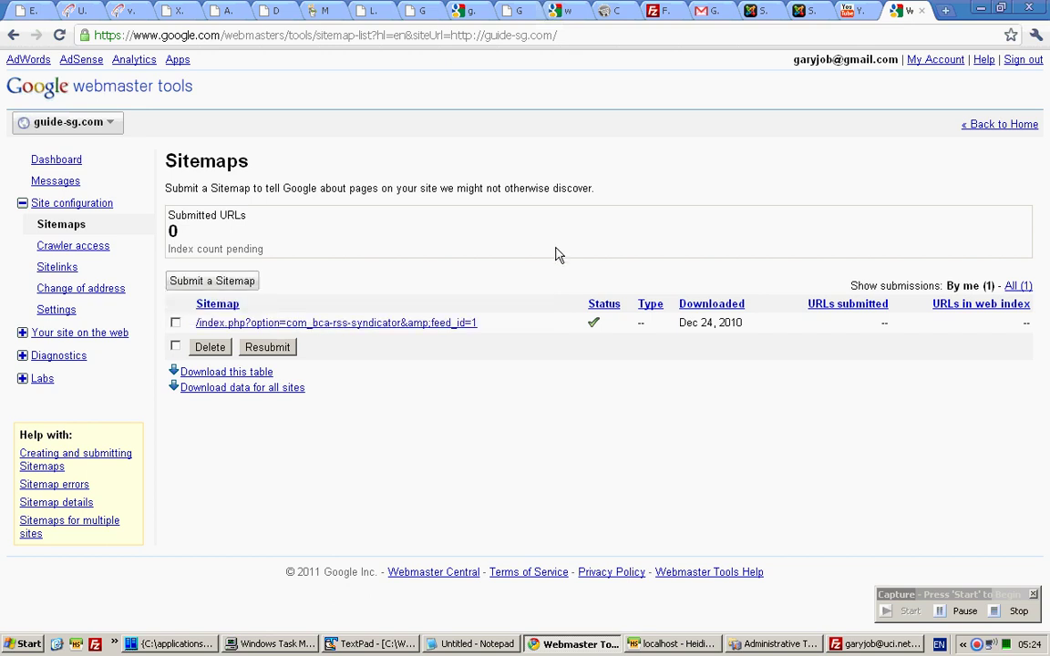